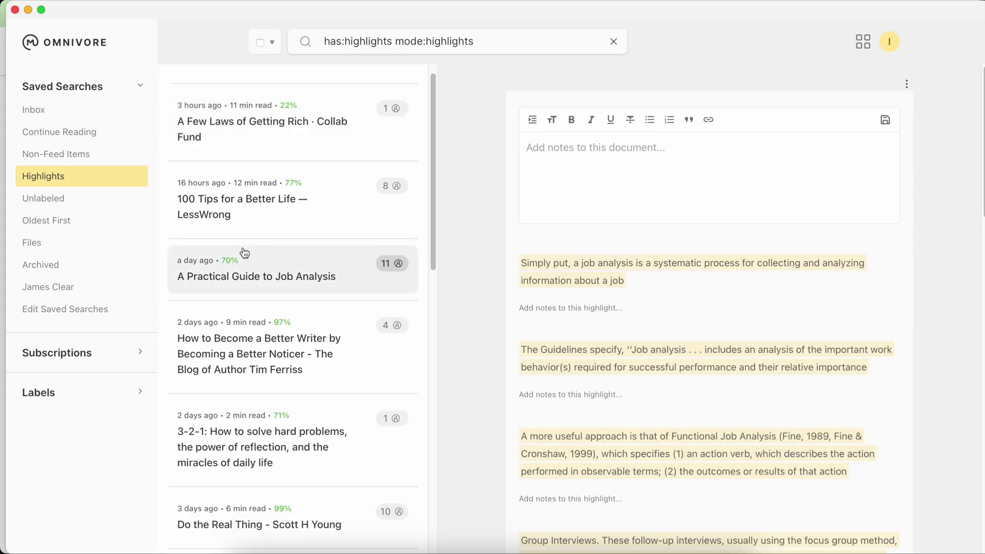
- View the highlights of "100 Tips for a Better Life", and preview the dark theme before restoring the light one
left_click(243, 205)
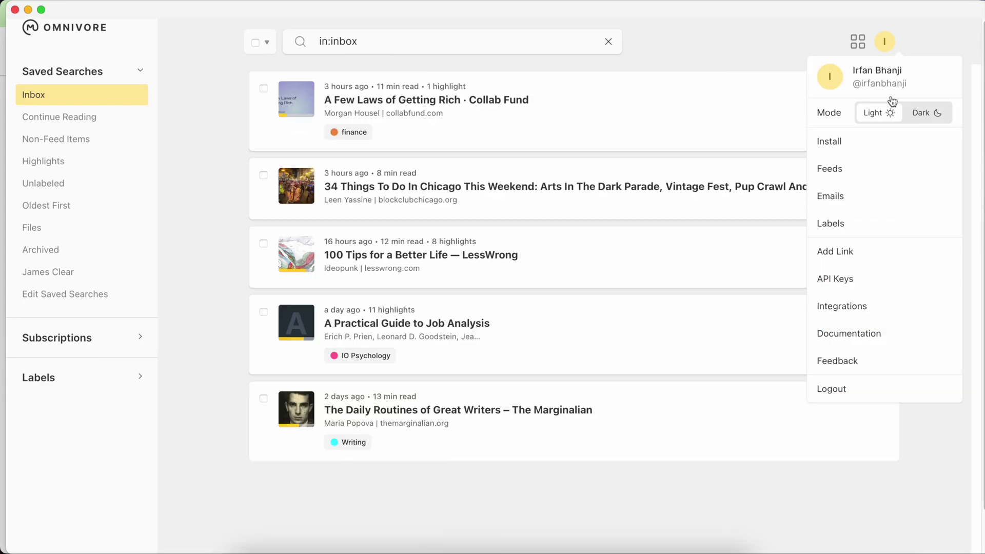
left_click(919, 114)
left_click(876, 119)
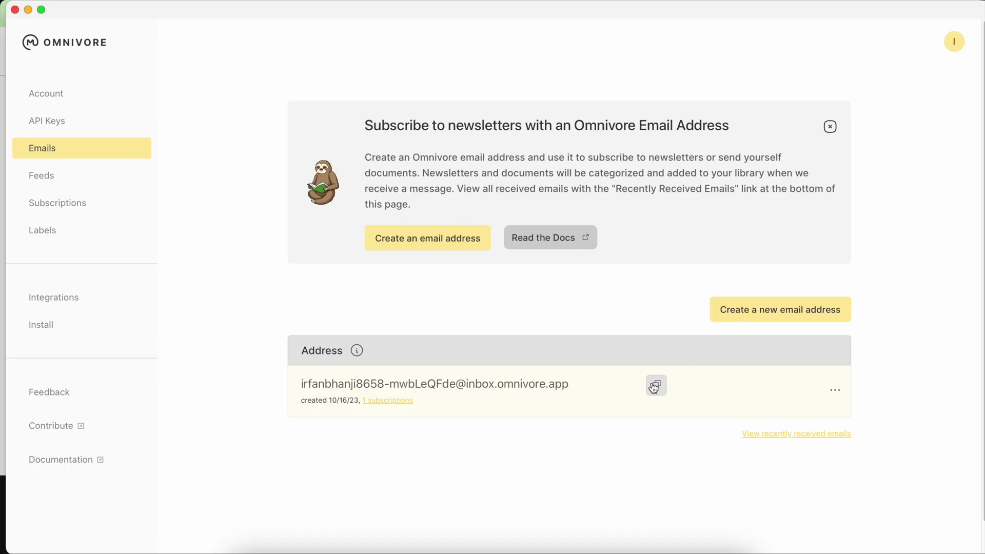
- Copy the existing newsletter inbox email address from the email settings
left_click(655, 386)
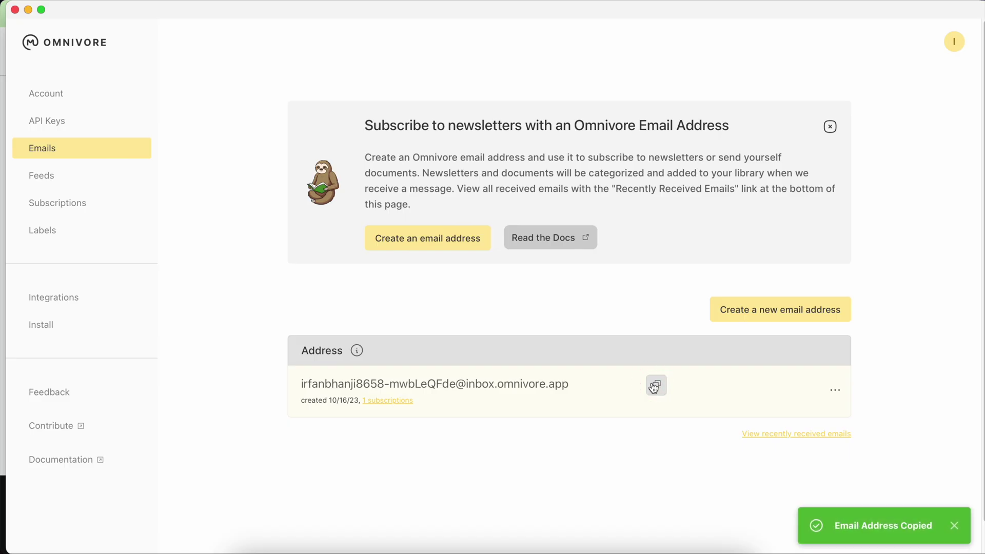
left_click(310, 539)
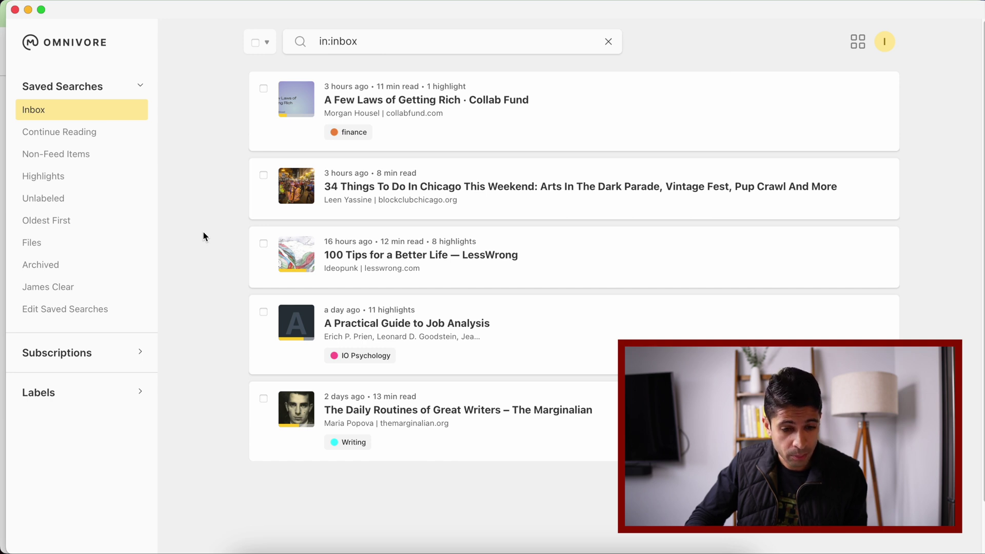
- View the Continue Reading and Non-Feed Items saved searches
left_click(91, 140)
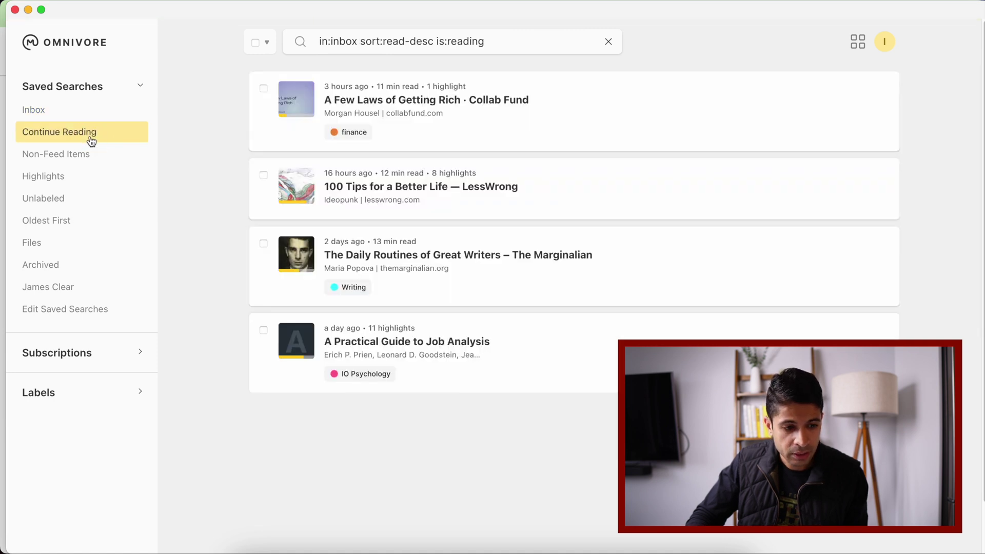
left_click(76, 158)
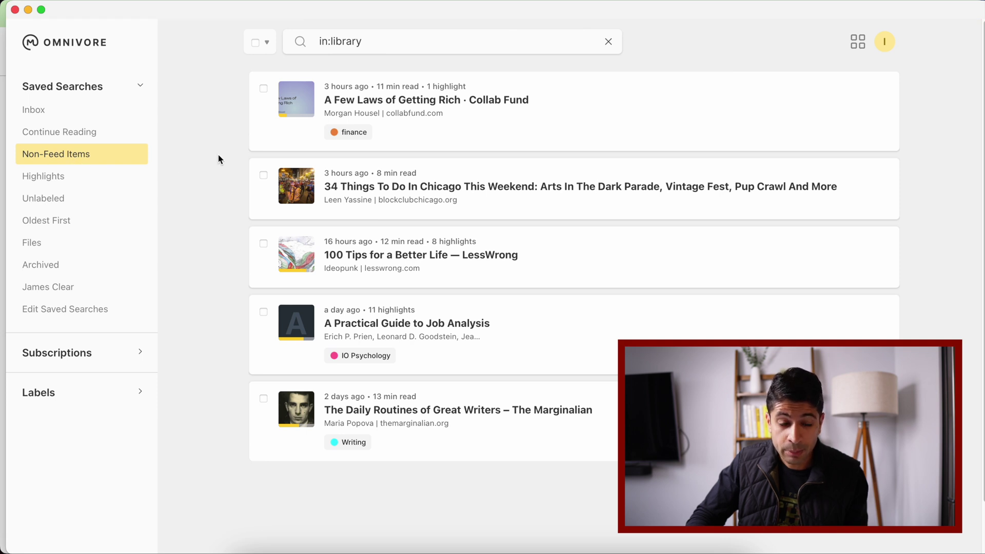
- Open the Highlights saved search and review the highlights of several articles, from "A Practical Guide to Job Analysis" to the "3-2-1" newsletter
left_click(67, 185)
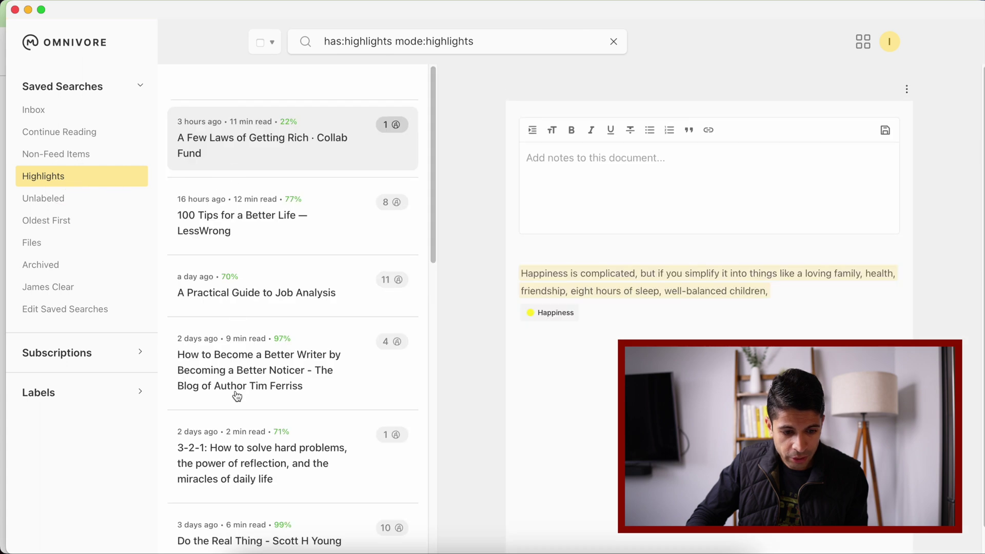
scroll(237, 396, "down", 1)
left_click(246, 253)
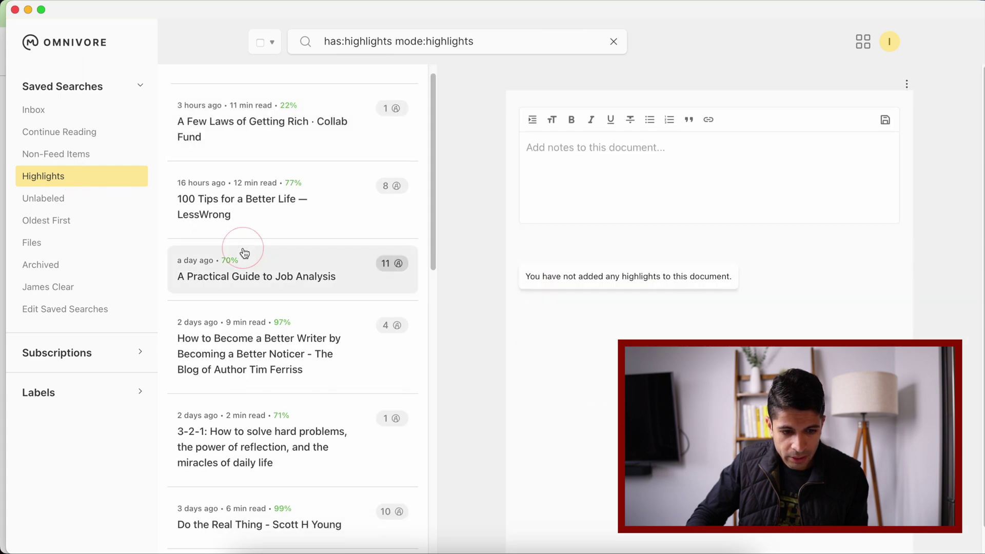
left_click(245, 211)
left_click(238, 365)
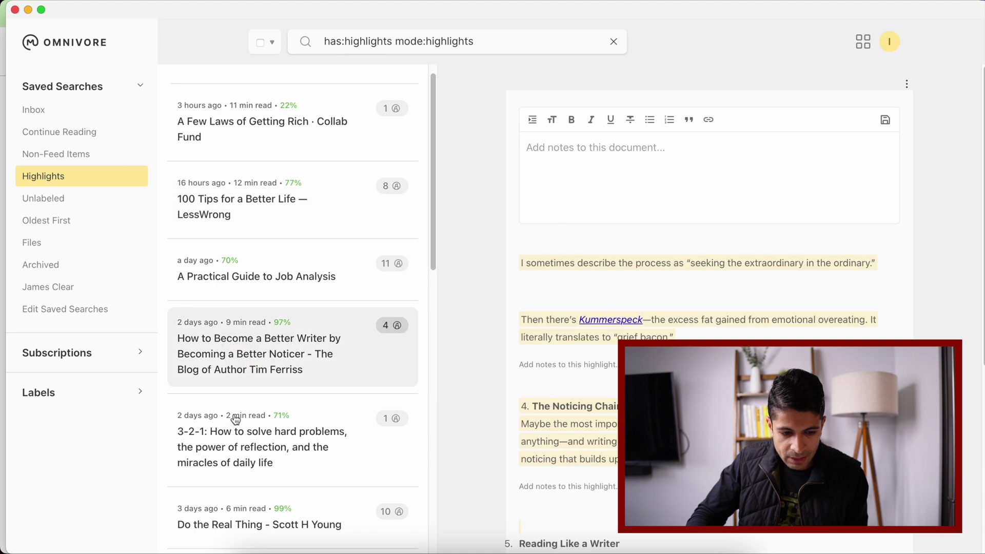
left_click(236, 453)
- View the Unlabeled, Files, Archived and James Clear saved searches, and return to the Inbox
left_click(60, 204)
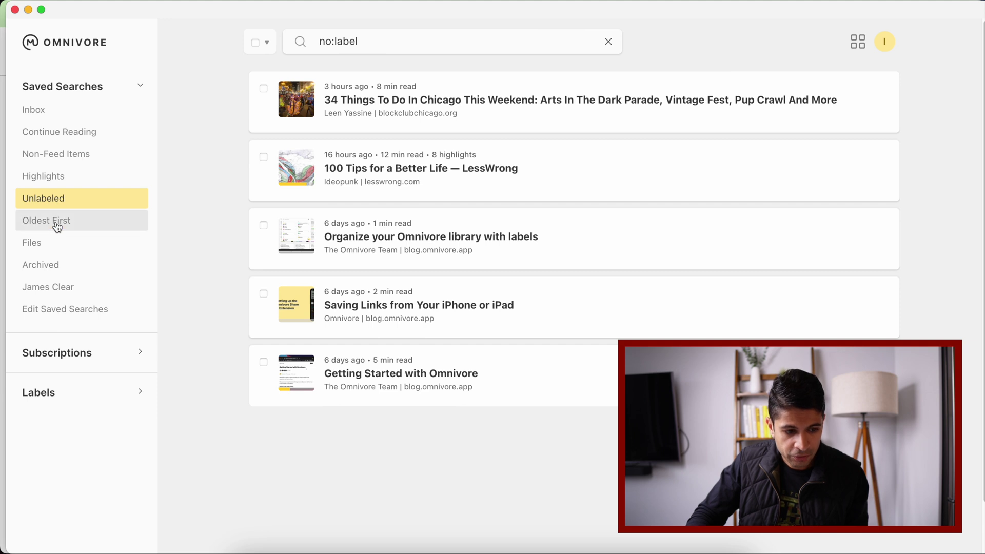
left_click(53, 246)
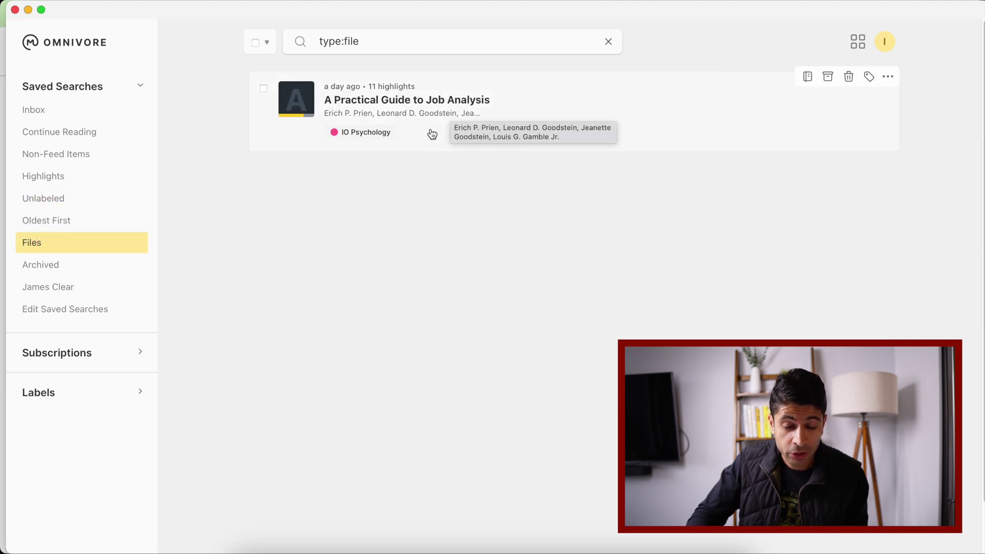
left_click(84, 264)
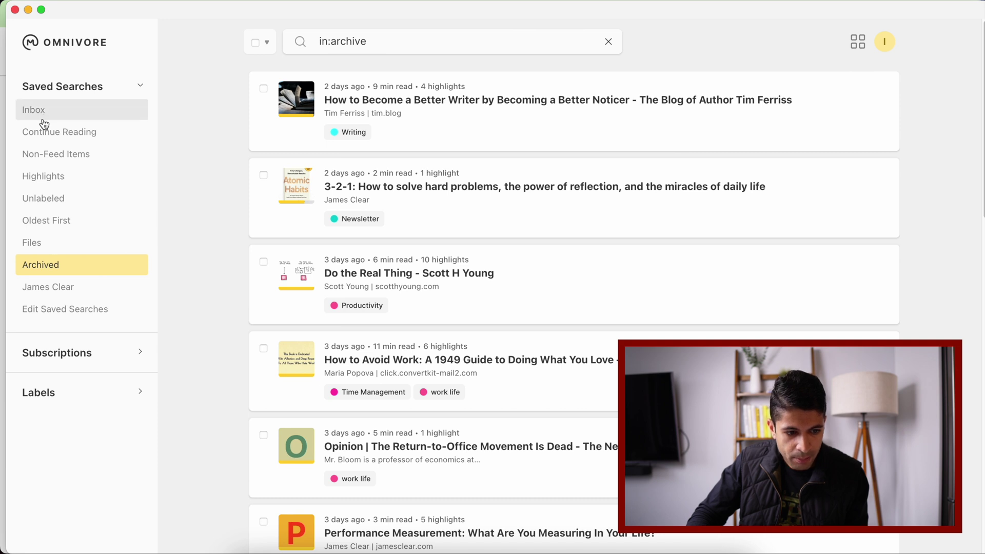
left_click(57, 292)
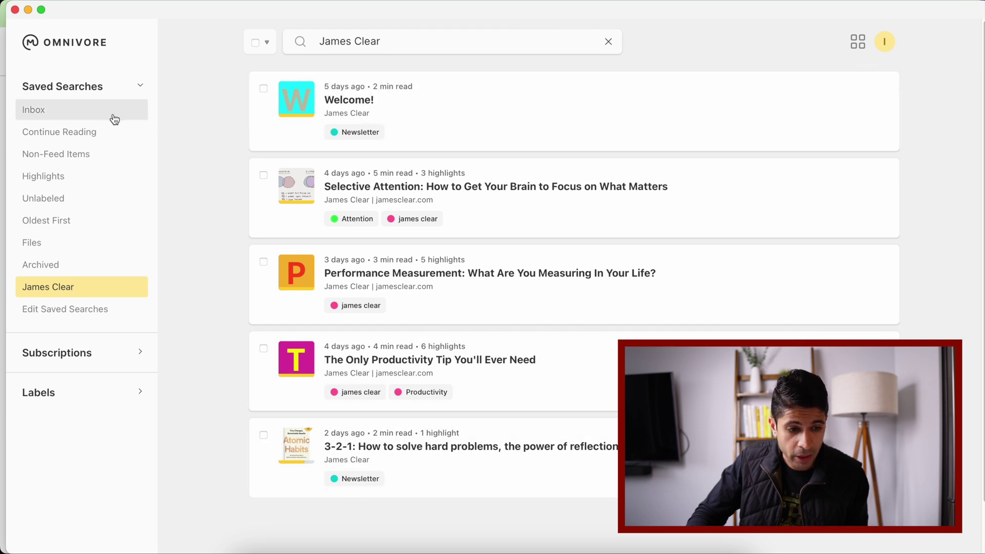
left_click(67, 117)
- Expand the Subscriptions and Labels lists, look through their entries, and collapse both lists again
left_click(141, 353)
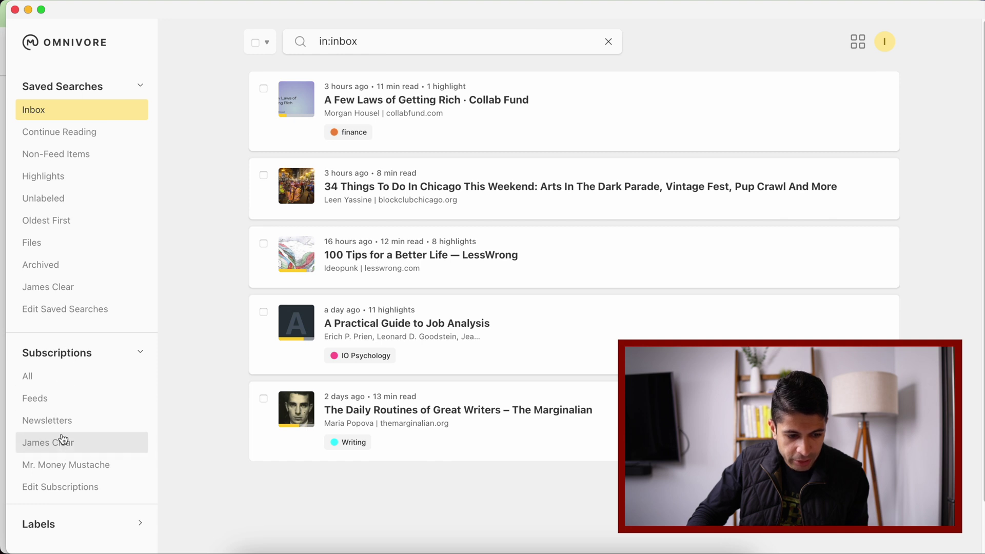
scroll(63, 440, "down", 1)
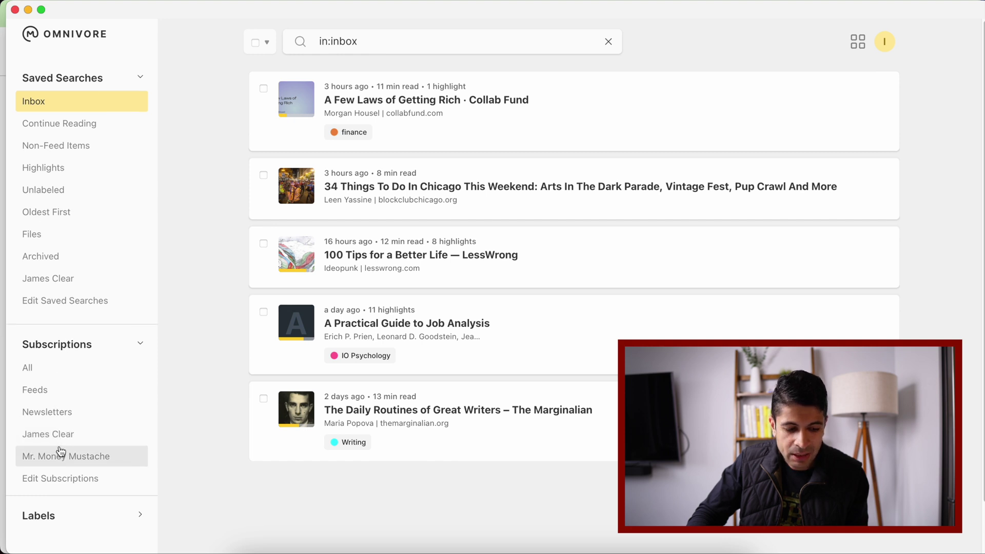
scroll(72, 403, "down", 3)
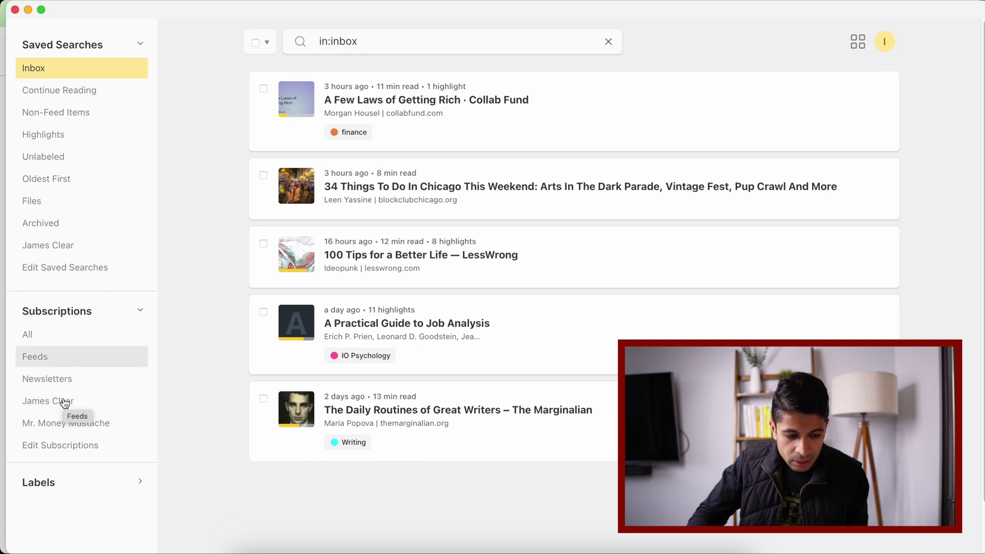
left_click(139, 475)
scroll(137, 451, "down", 8)
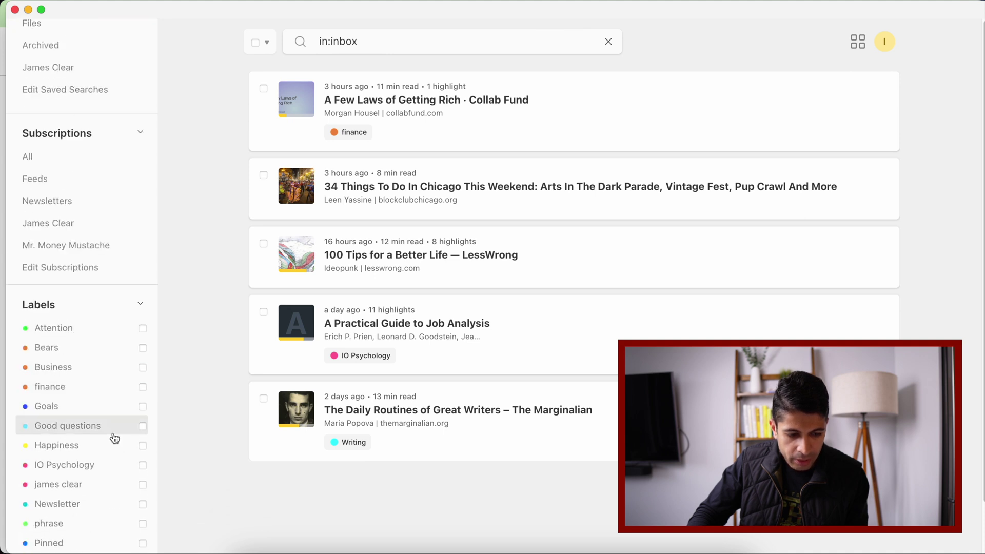
scroll(115, 436, "down", 5)
scroll(110, 439, "up", 7)
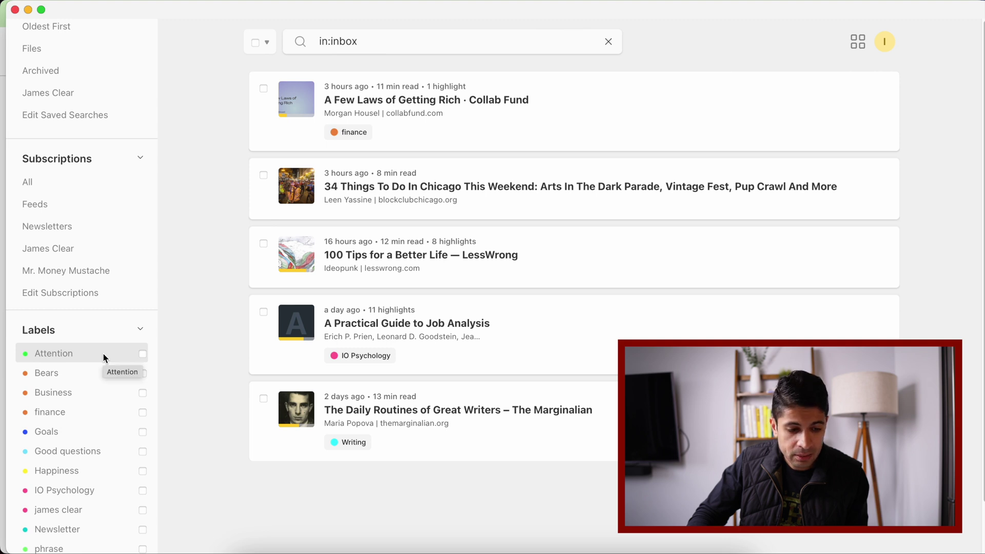
left_click(140, 330)
left_click(139, 206)
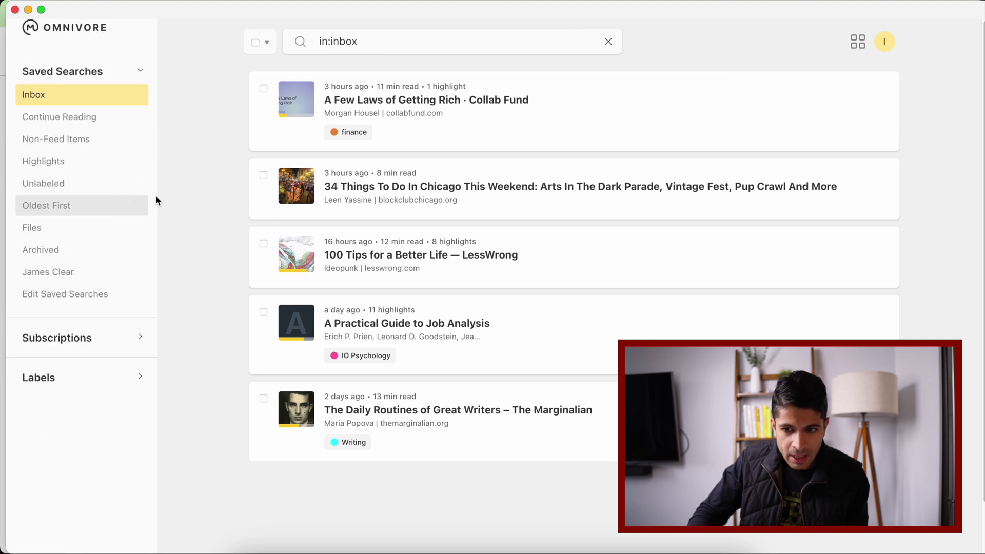
- Preview the grid layout and the dark theme, returning to the list layout and the light theme
left_click(859, 43)
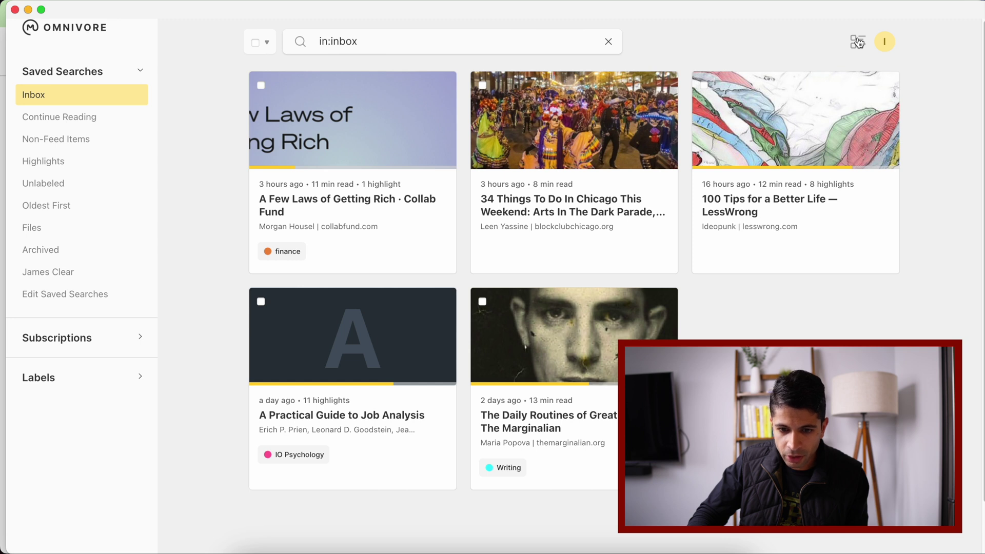
left_click(858, 43)
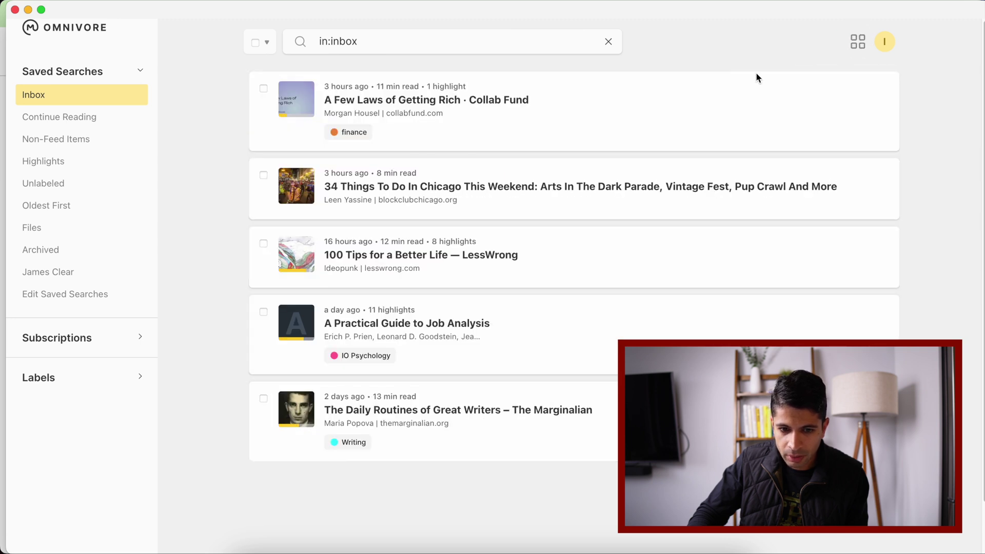
left_click(886, 45)
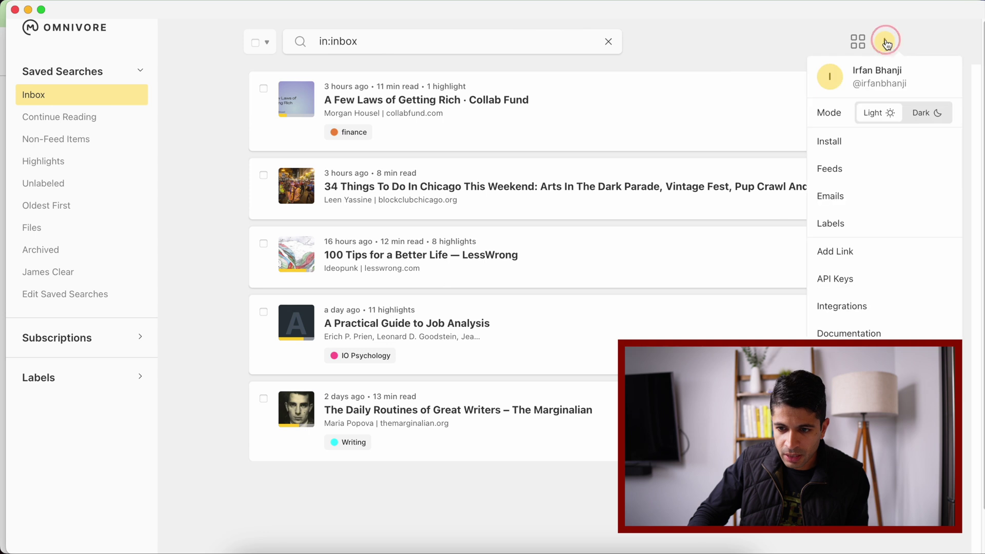
left_click(921, 119)
left_click(874, 116)
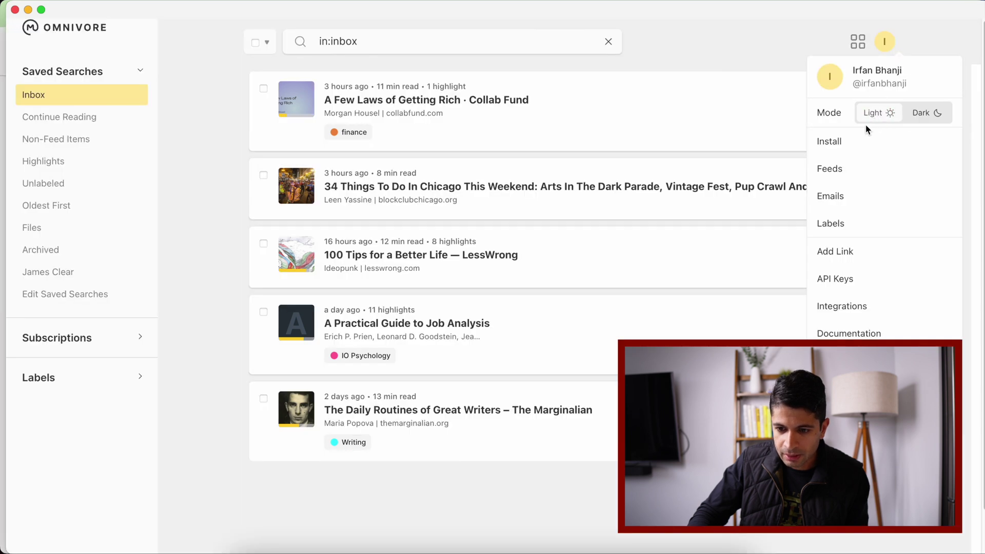
left_click(744, 118)
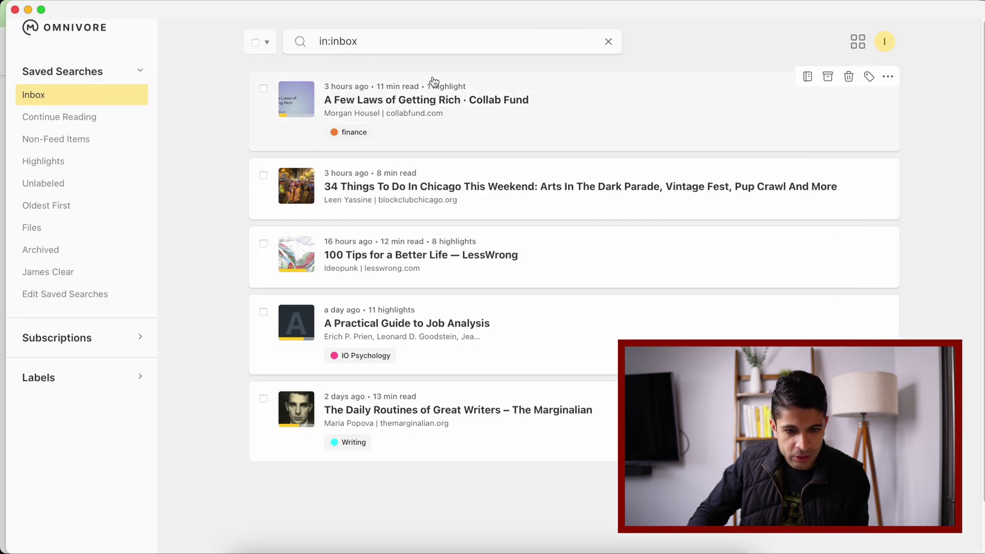
- Open the article "A Few Laws of Getting Rich" at its beginning
left_click(471, 126)
scroll(469, 123, "up", 10)
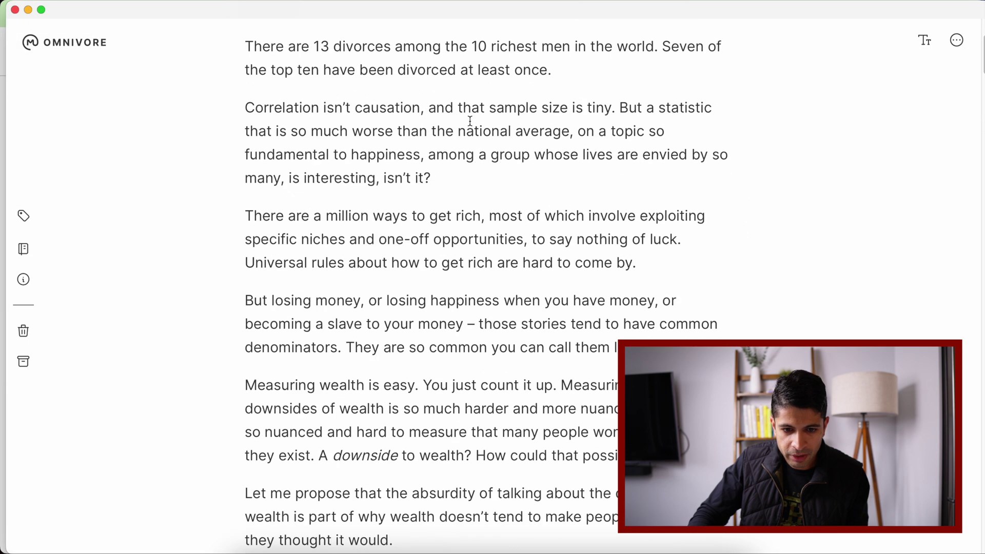
scroll(470, 121, "up", 4)
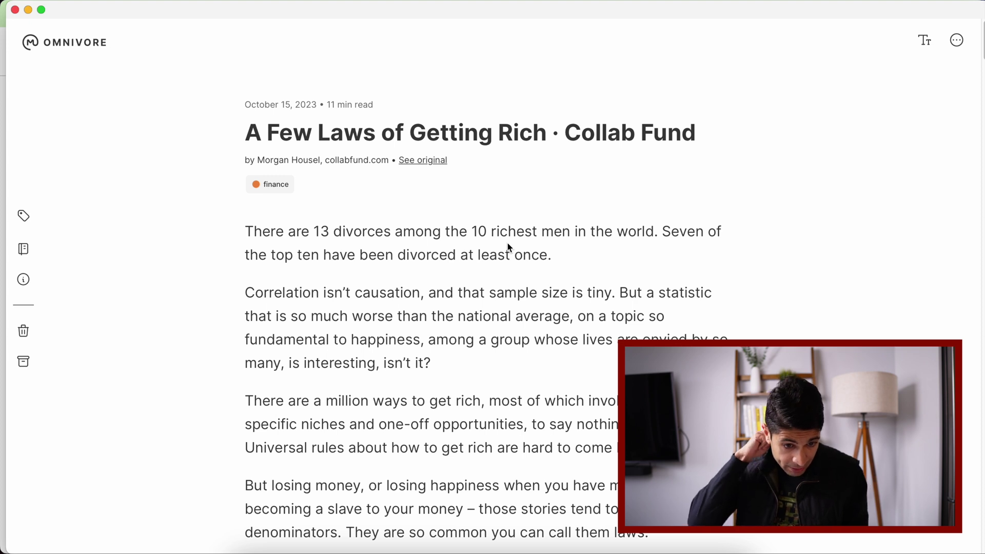
- Replace the article's finance label with a new label named "life lessons"
left_click(24, 218)
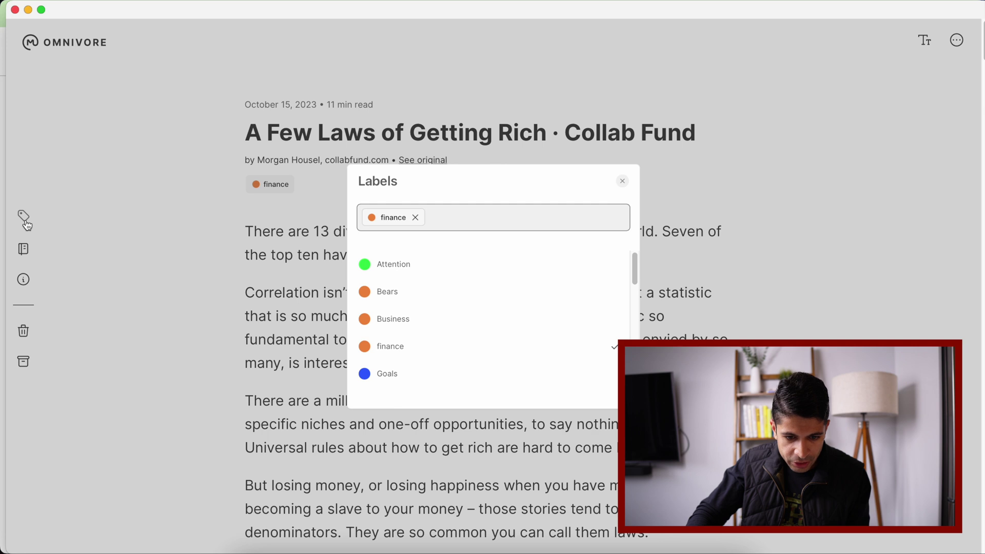
left_click(415, 217)
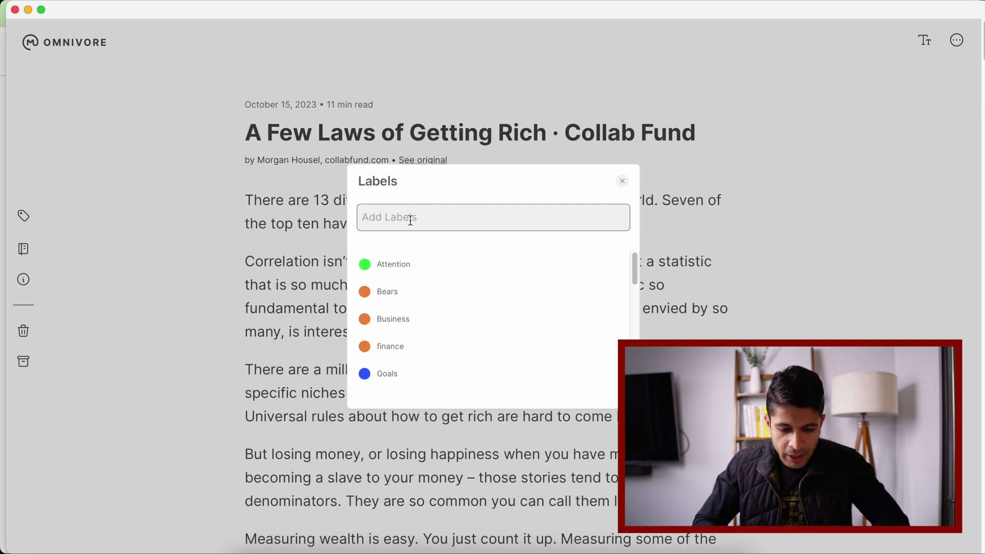
type("life lesson")
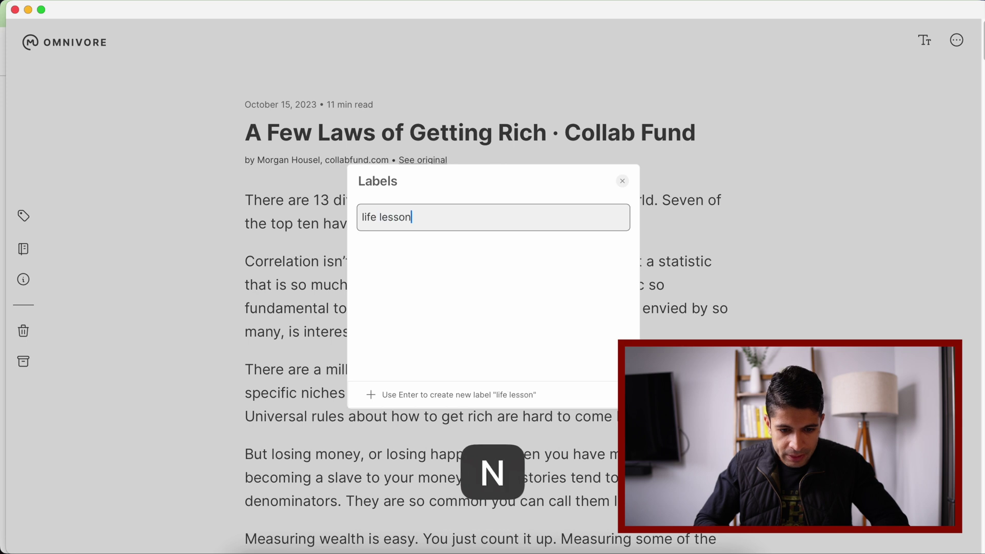
type("s")
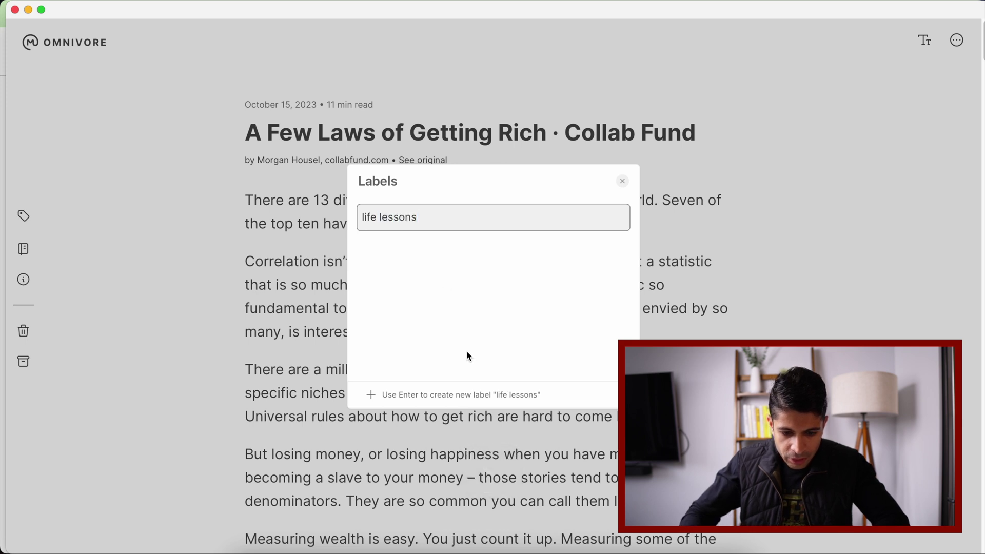
key("Return")
key("Escape")
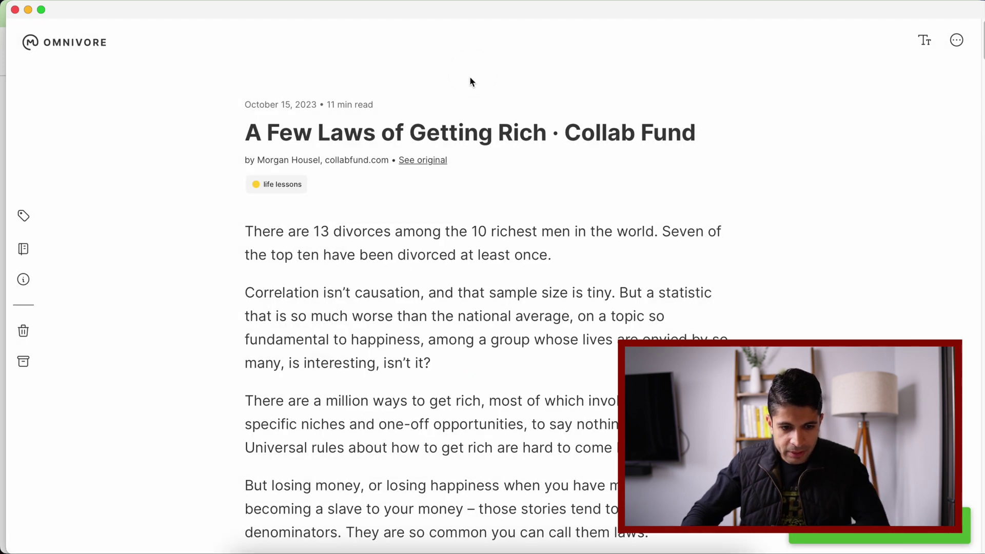
- View the article's notebook with its note area and highlights, and close it
left_click(24, 250)
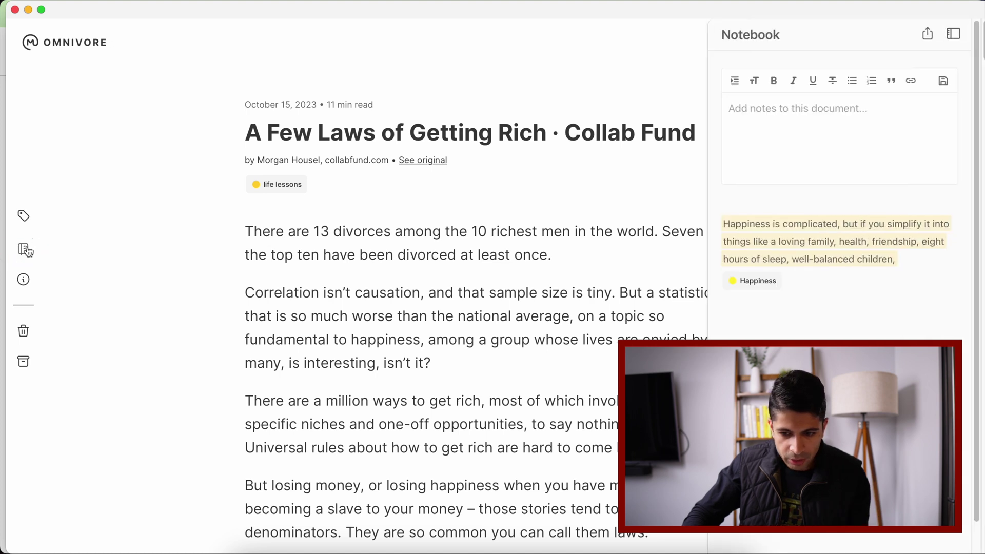
mouse_move(850, 226)
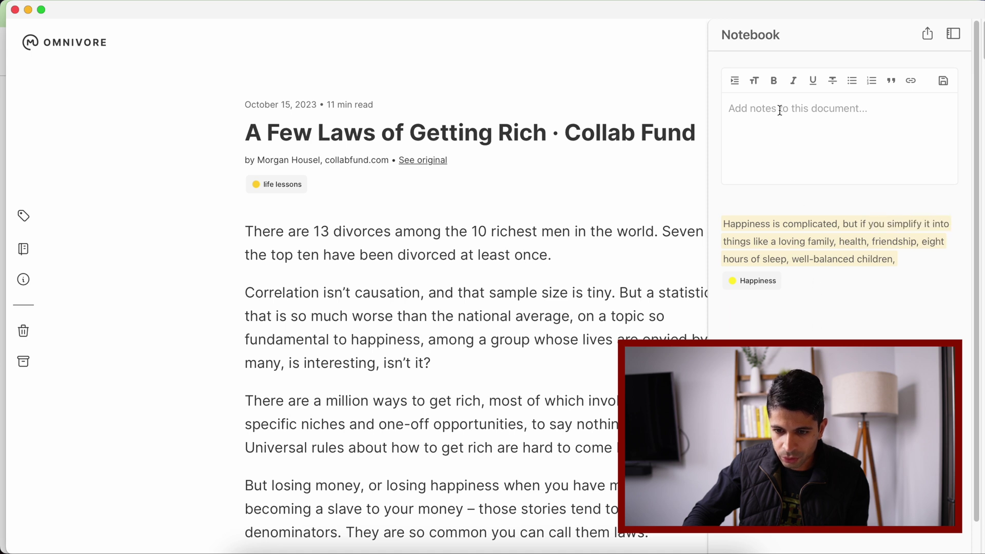
left_click(951, 38)
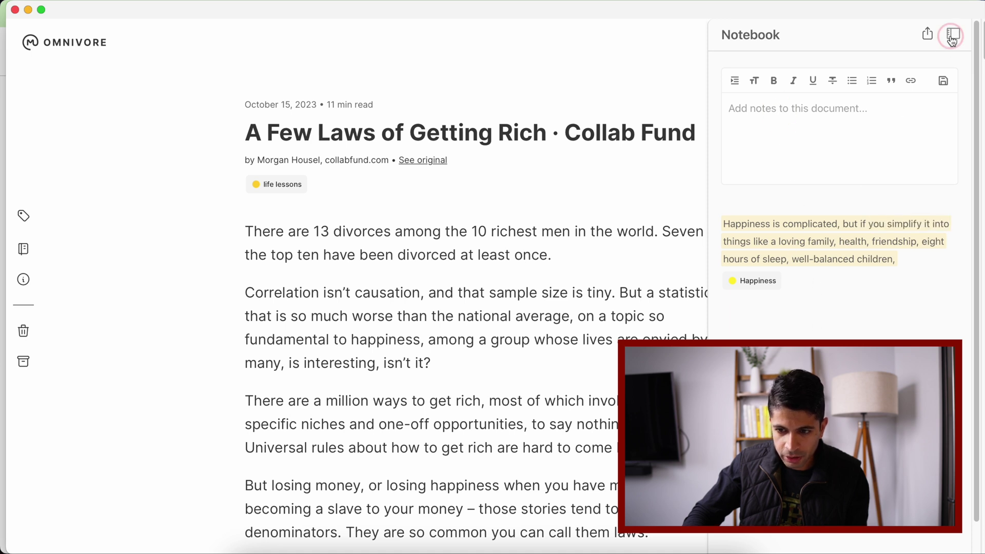
- View the article's editable title, author, date and description details, and close them without saving
left_click(23, 279)
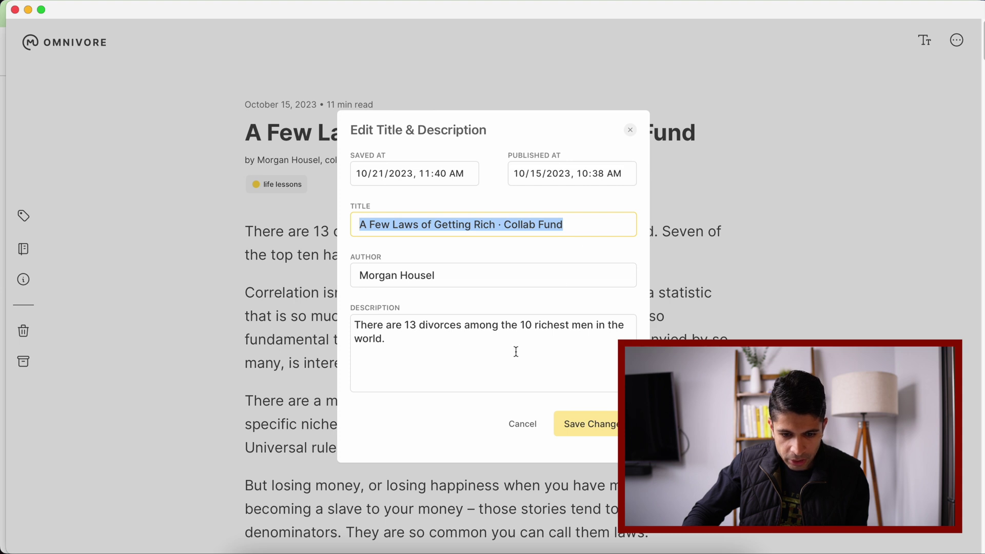
left_click(630, 131)
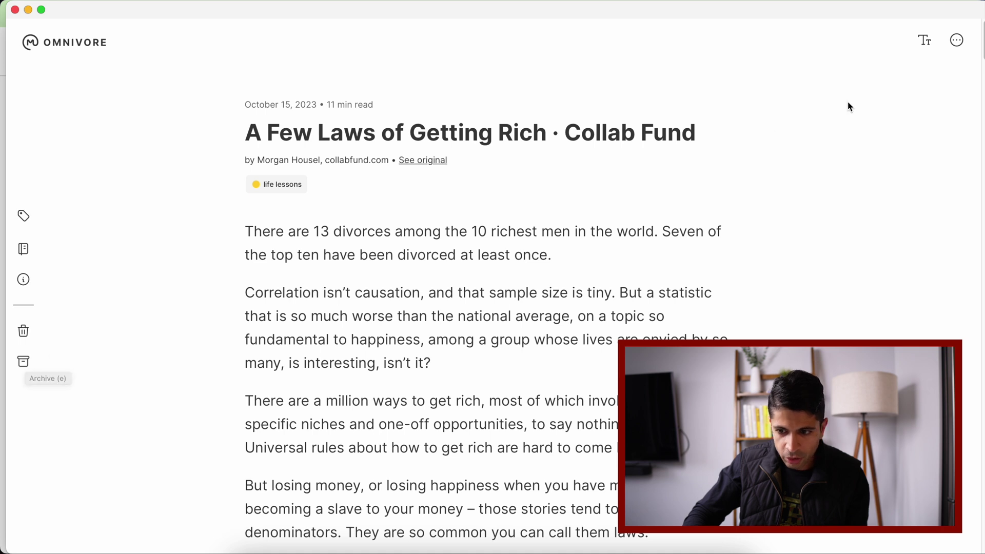
- Enlarge the article's text slightly and preview the dark reading themes, returning to the light theme
left_click(928, 40)
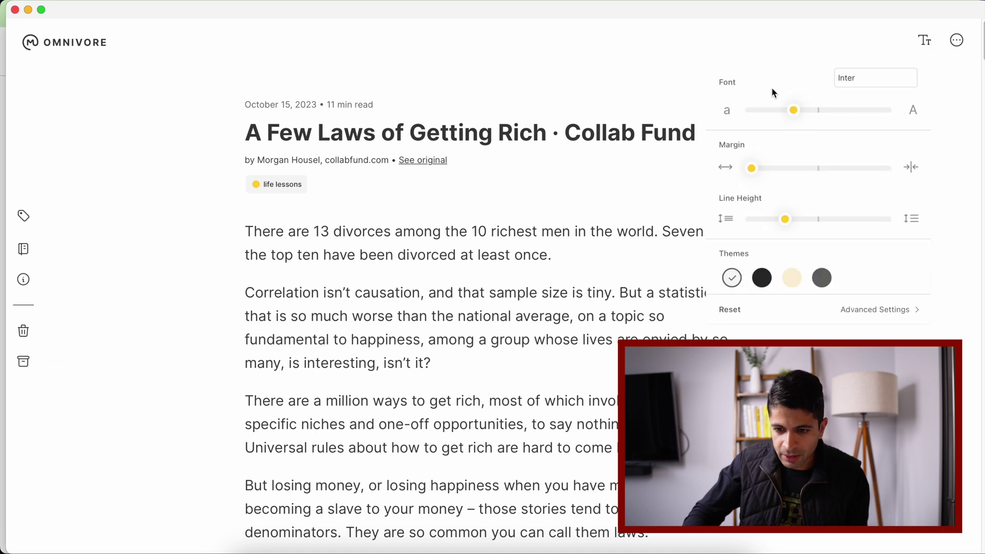
left_click_drag(797, 108, 802, 103)
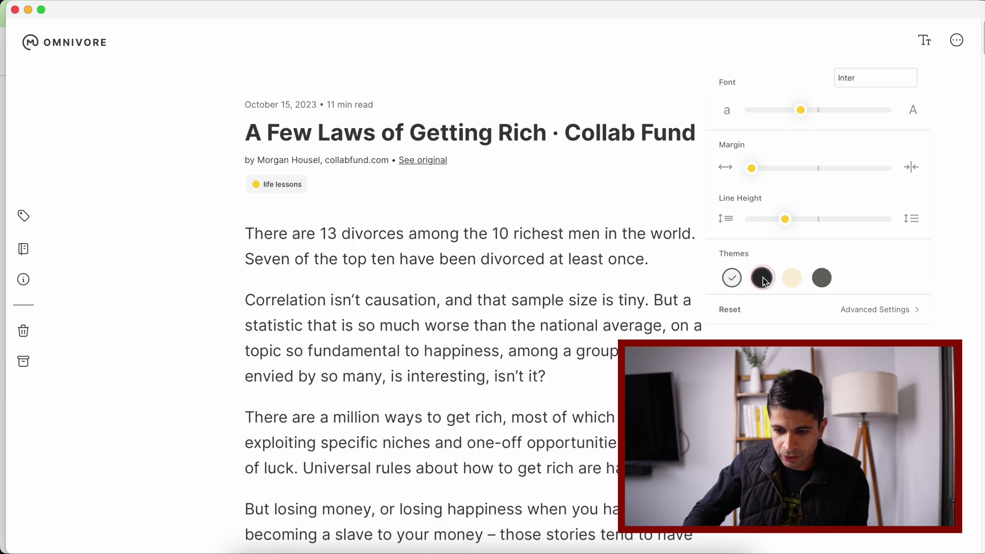
left_click(821, 278)
left_click(732, 278)
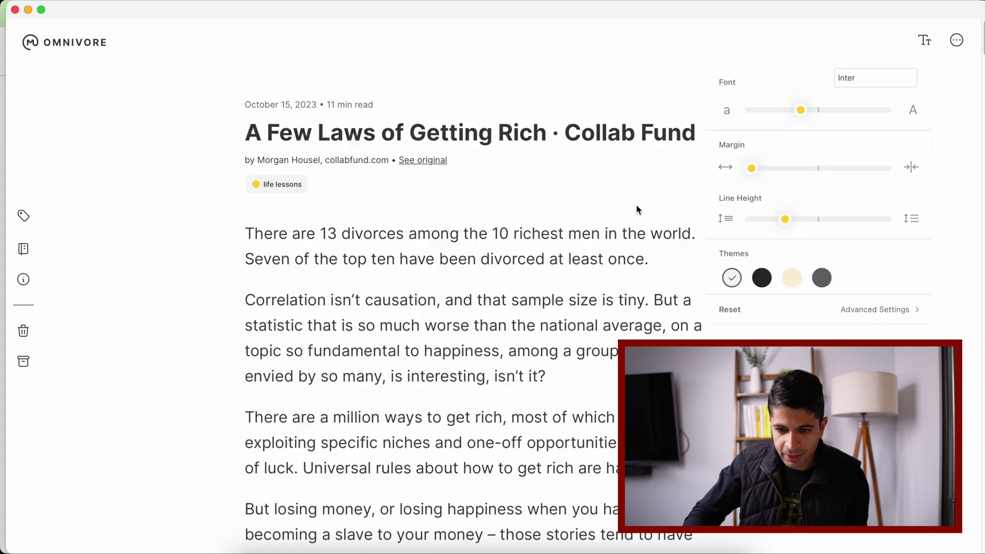
left_click(635, 189)
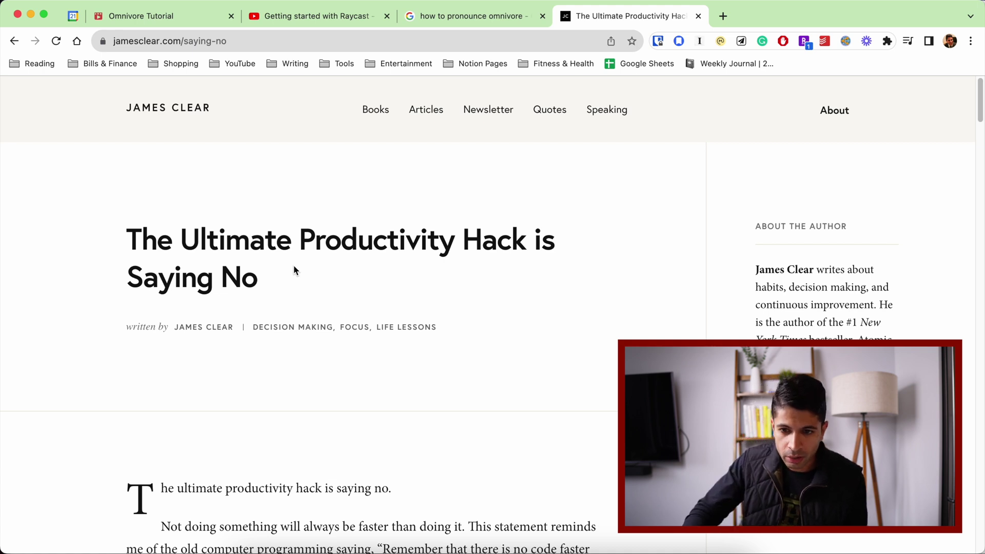
- Save the James Clear page "The Ultimate Productivity Hack is Saying No" from Chrome to Omnivore, and view the note field and extra options
left_click(720, 43)
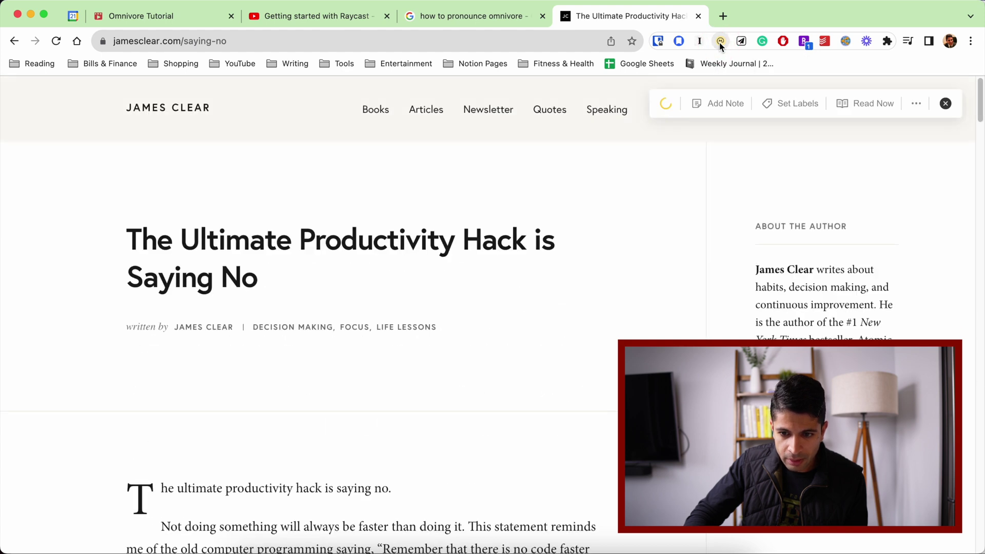
left_click(718, 103)
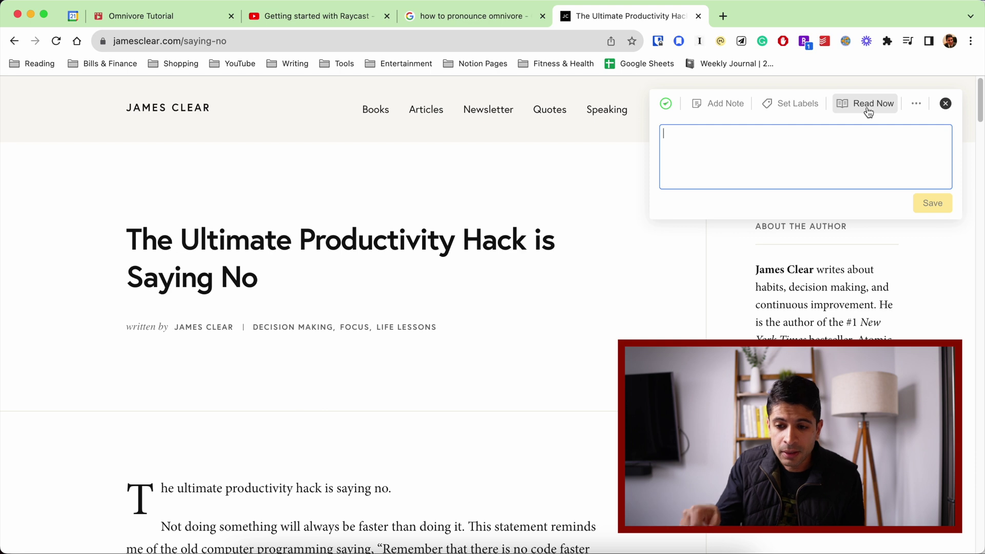
left_click(916, 104)
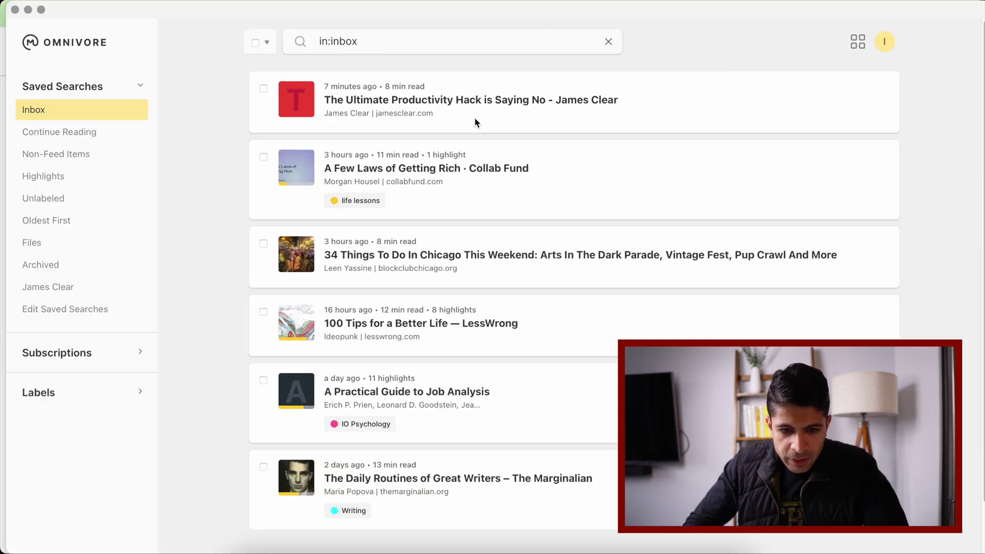
- Open the saved article "The Ultimate Productivity Hack is Saying No" in Omnivore and highlight its paragraph beginning "Not doing something" in yellow
left_click(481, 91)
left_click(481, 92)
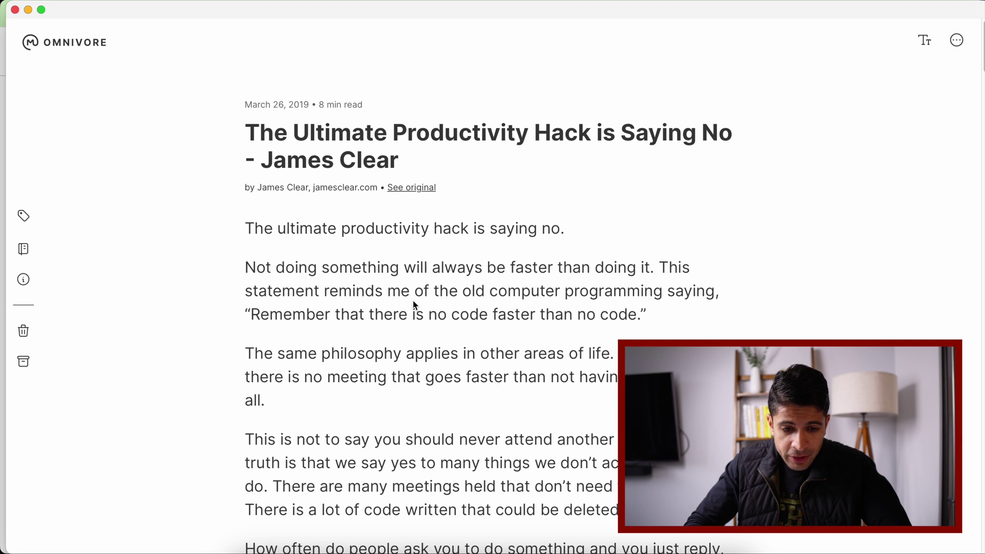
scroll(414, 305, "down", 2)
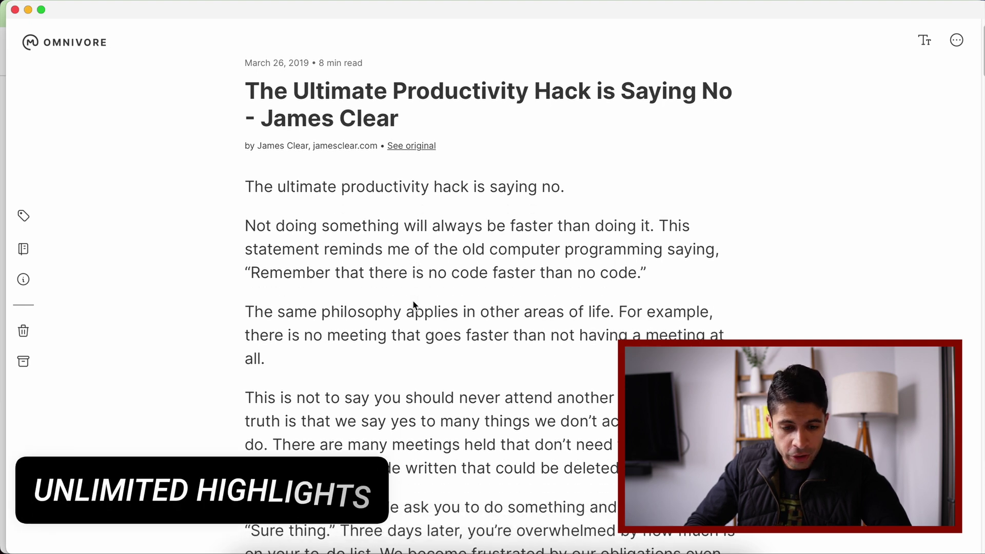
scroll(415, 305, "down", 1)
scroll(414, 305, "down", 1)
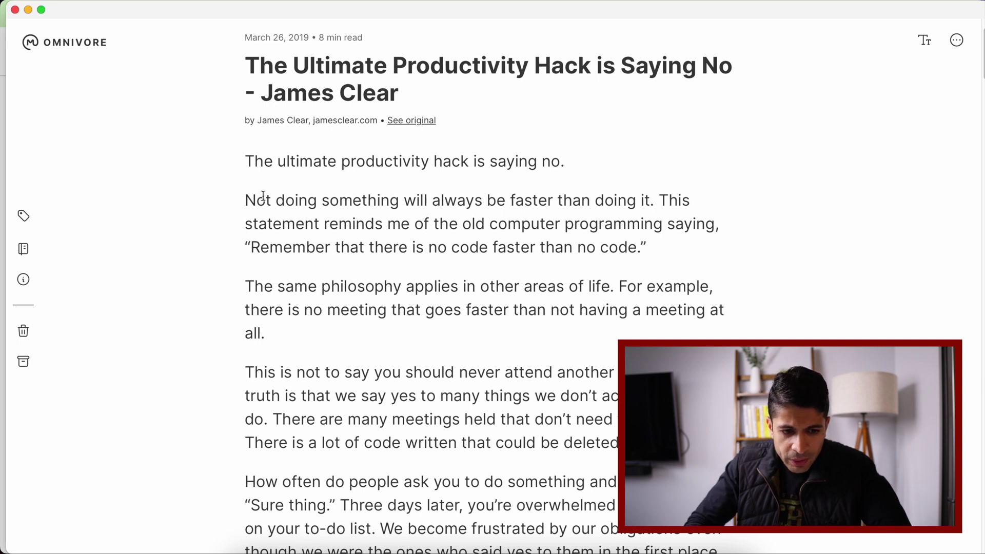
mouse_move(247, 198)
left_mouse_down()
mouse_move(647, 247)
mouse_move(636, 253)
left_mouse_up()
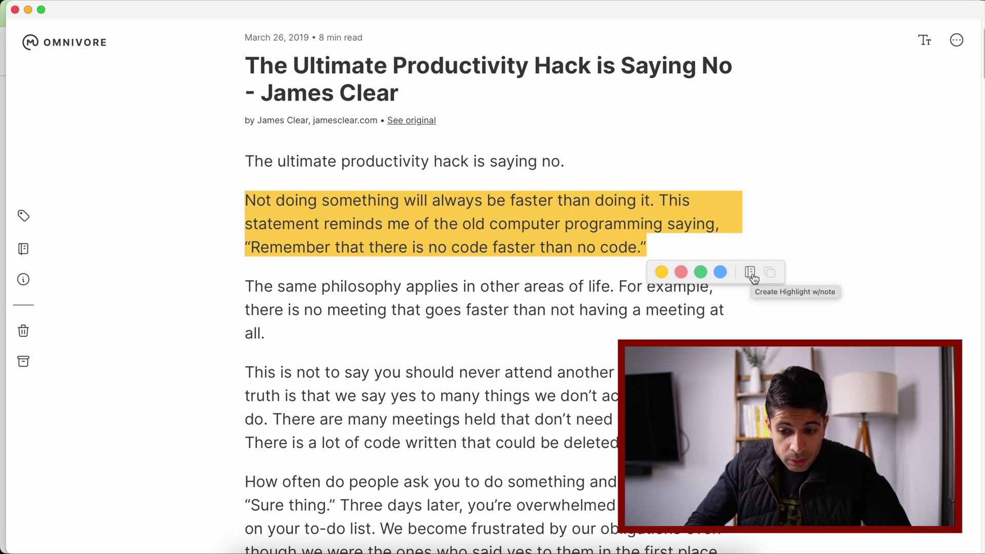
left_click(662, 272)
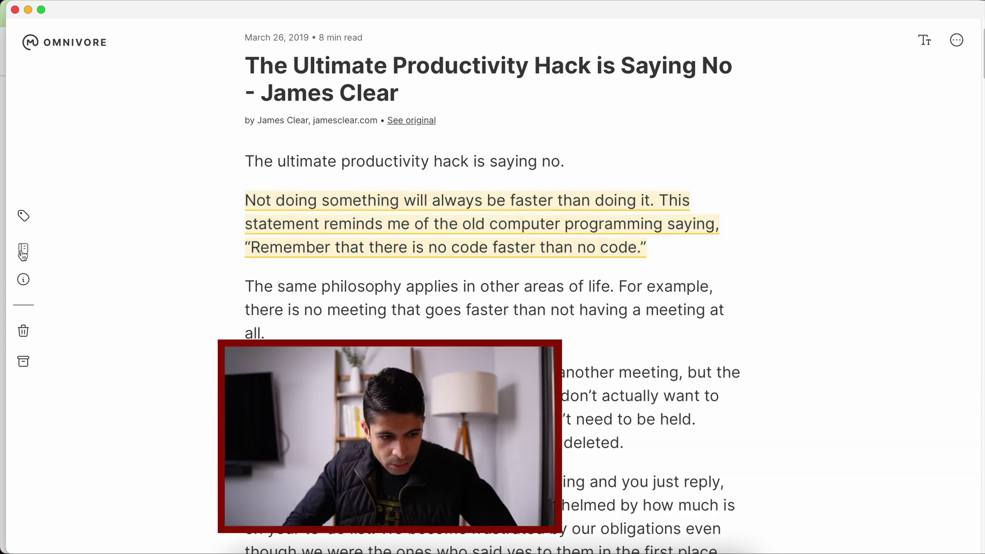
- Add the label "phrase" to the new highlight from the article's notebook
left_click(23, 249)
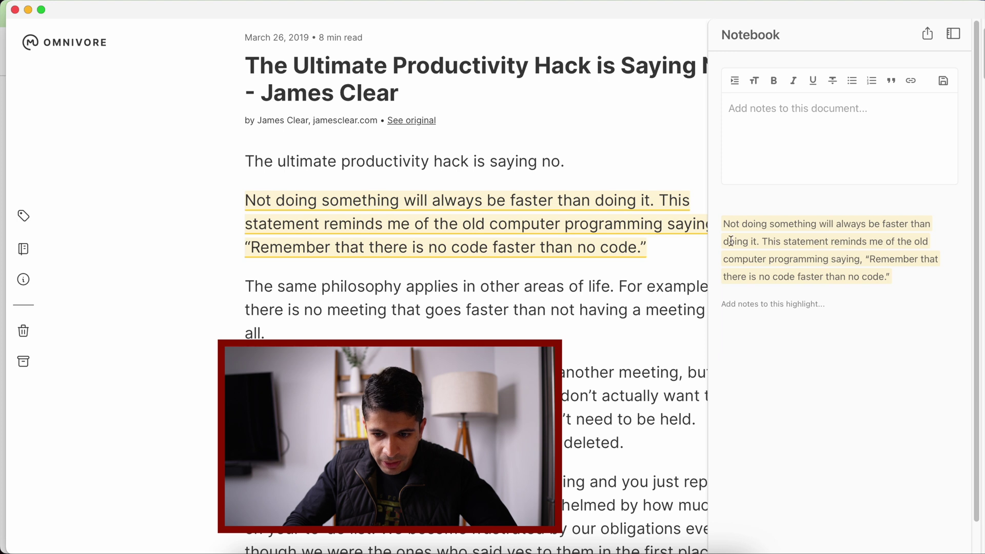
mouse_move(820, 236)
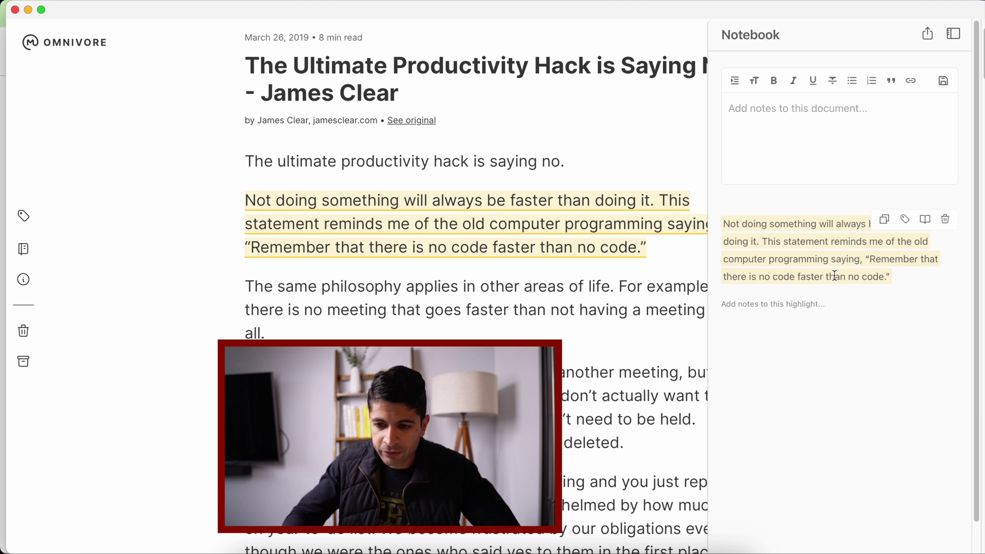
left_click(904, 220)
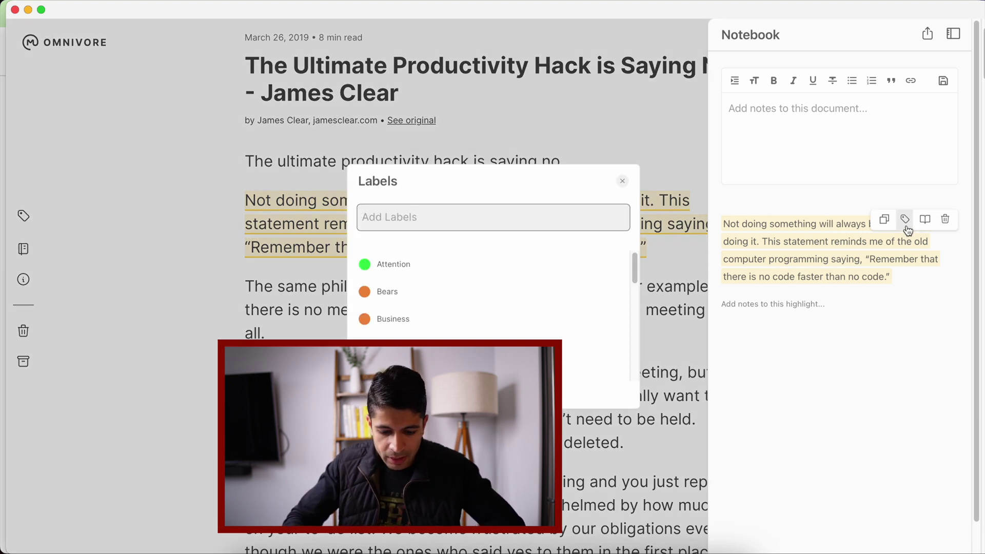
type("ph")
key("Down")
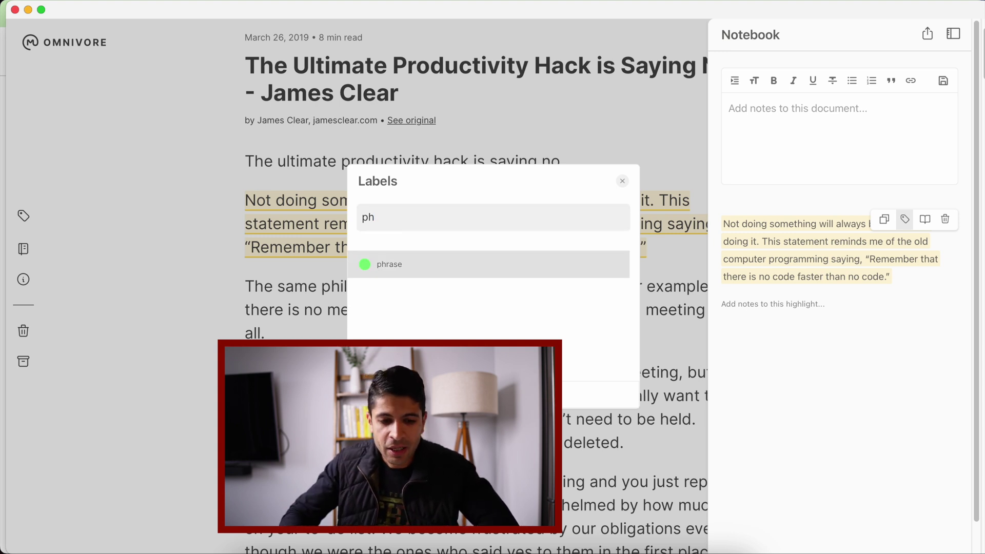
left_click(405, 266)
left_click(622, 181)
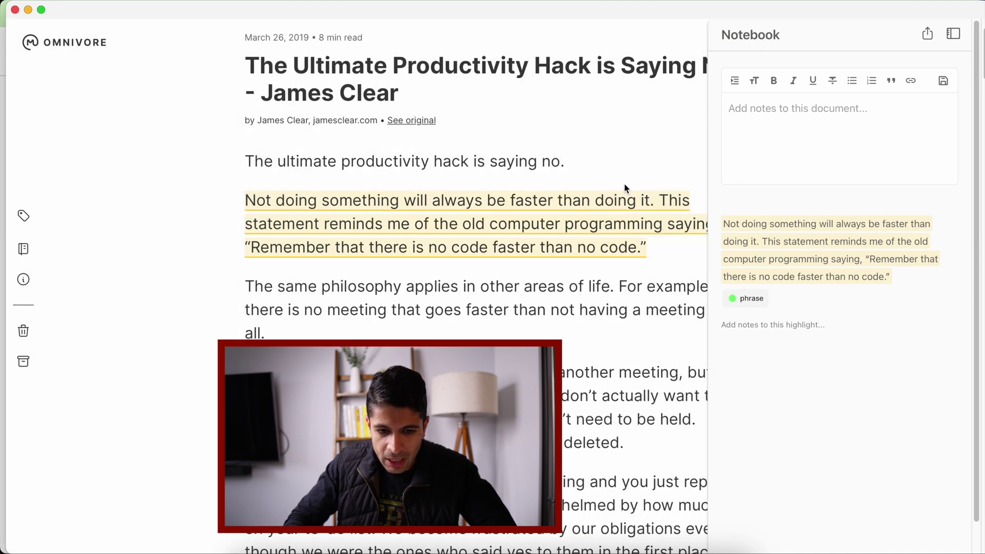
- Return to the inbox and archive "The Ultimate Productivity Hack is Saying No"
key("u")
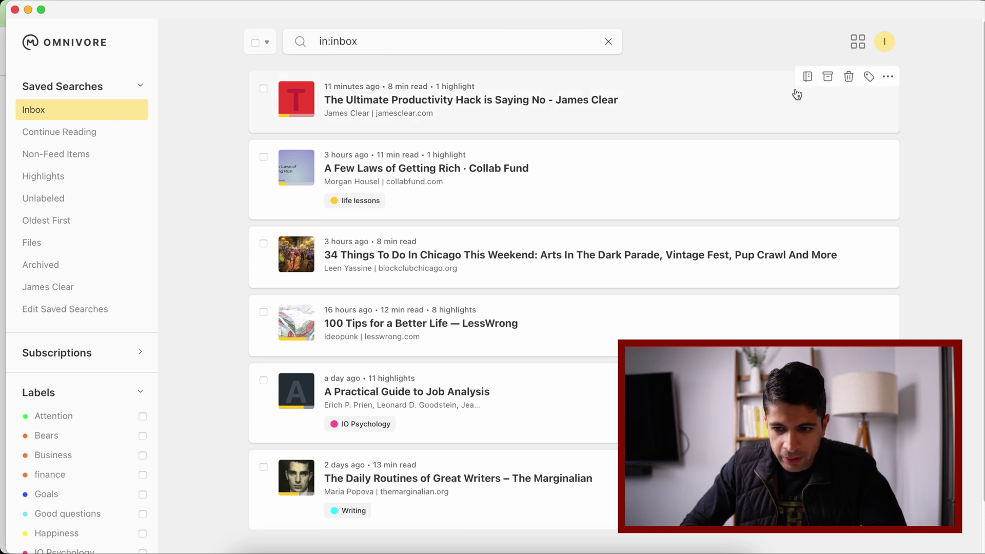
left_click(827, 77)
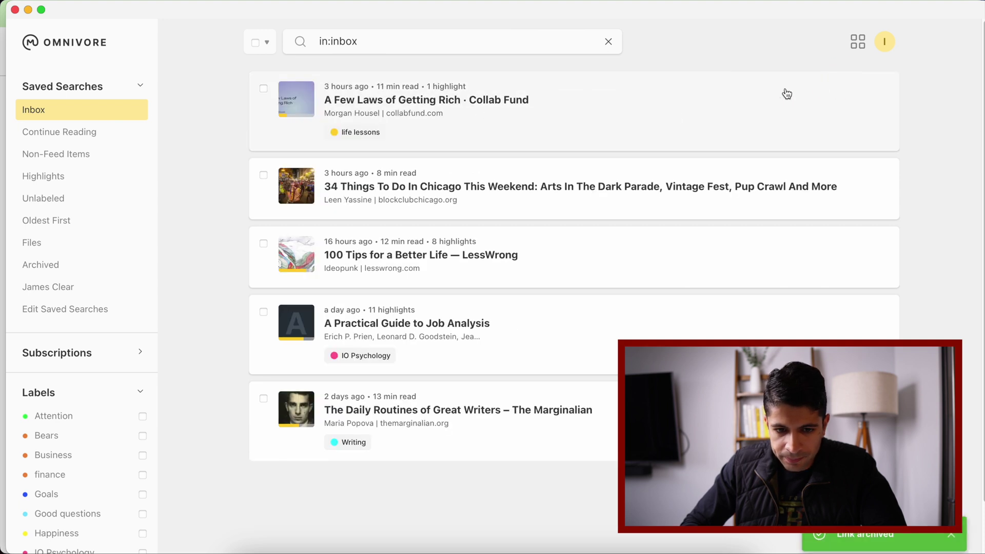
- Show the archived articles and filter them by the label "phrase"
left_click(45, 264)
scroll(82, 369, "down", 5)
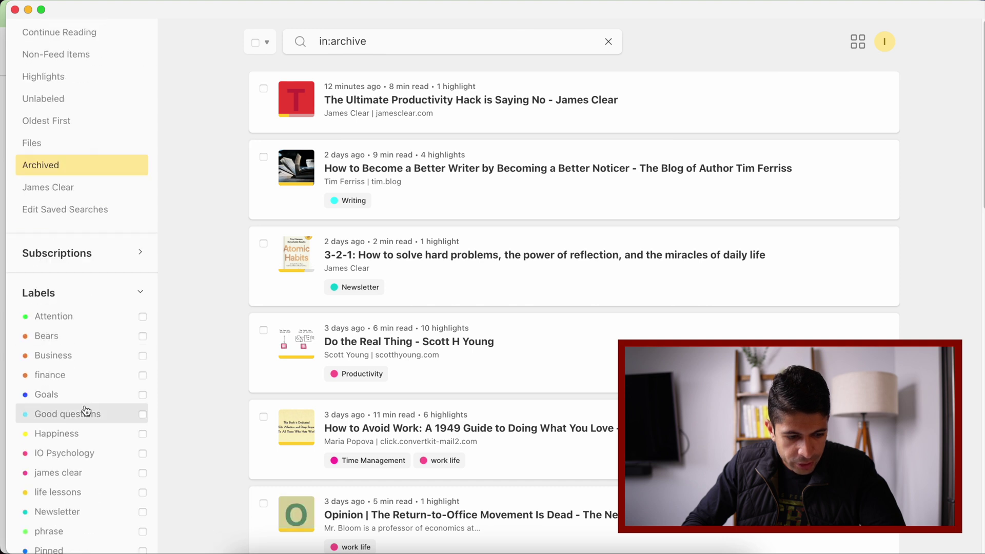
left_click(143, 514)
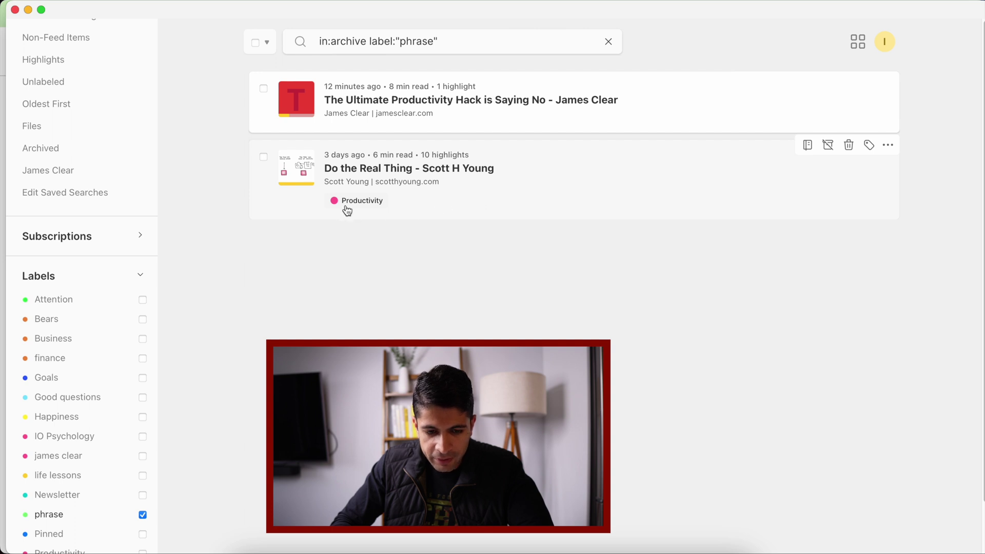
- Open the article "Do the Real Thing" from the filtered list and look through its notebook highlights
left_click(459, 205)
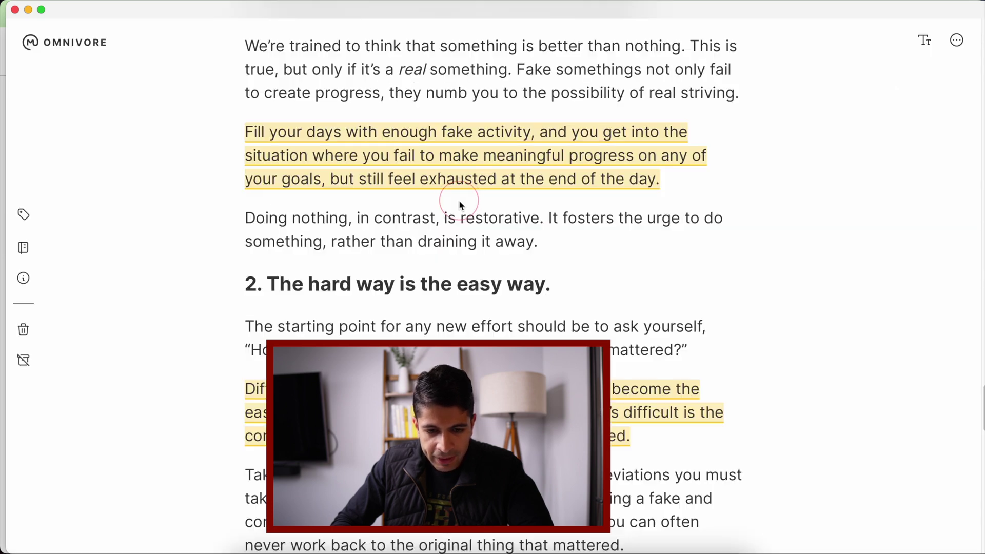
left_click(31, 250)
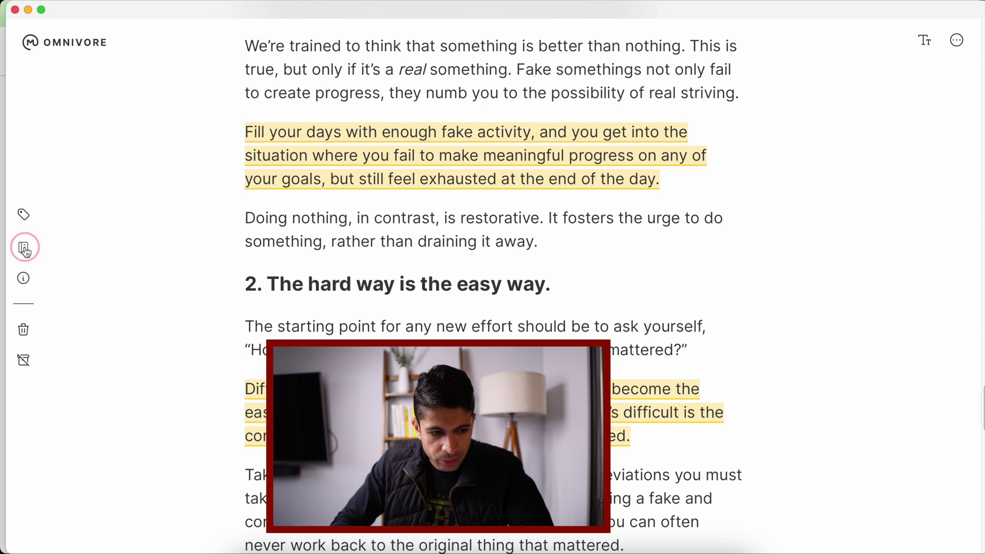
mouse_move(758, 488)
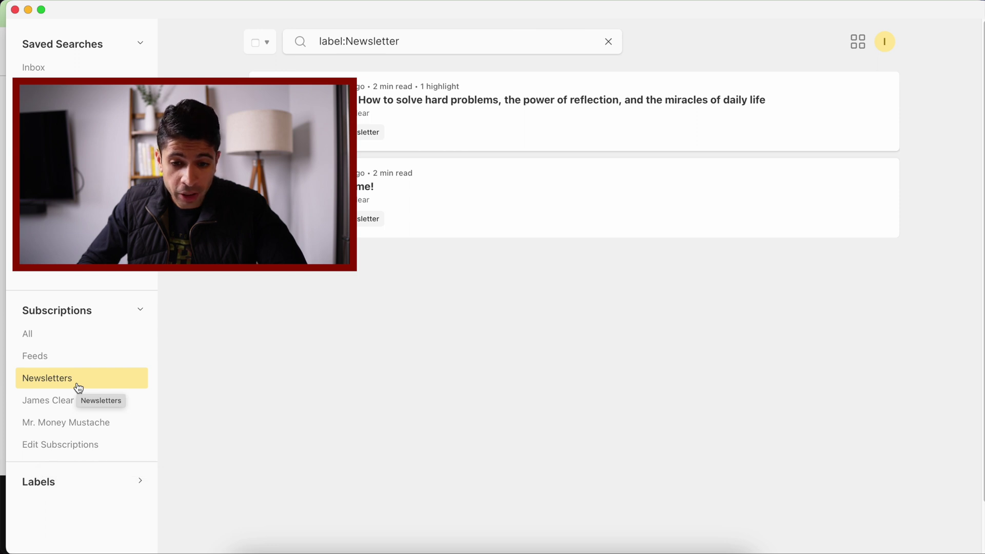
- Open the account's email settings and copy the existing Omnivore newsletter address
left_click(885, 44)
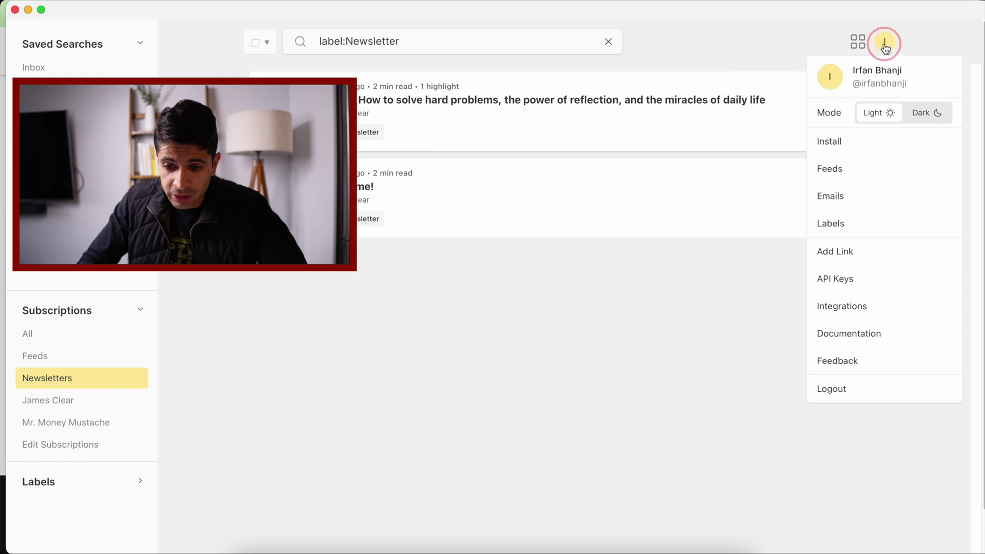
left_click(855, 195)
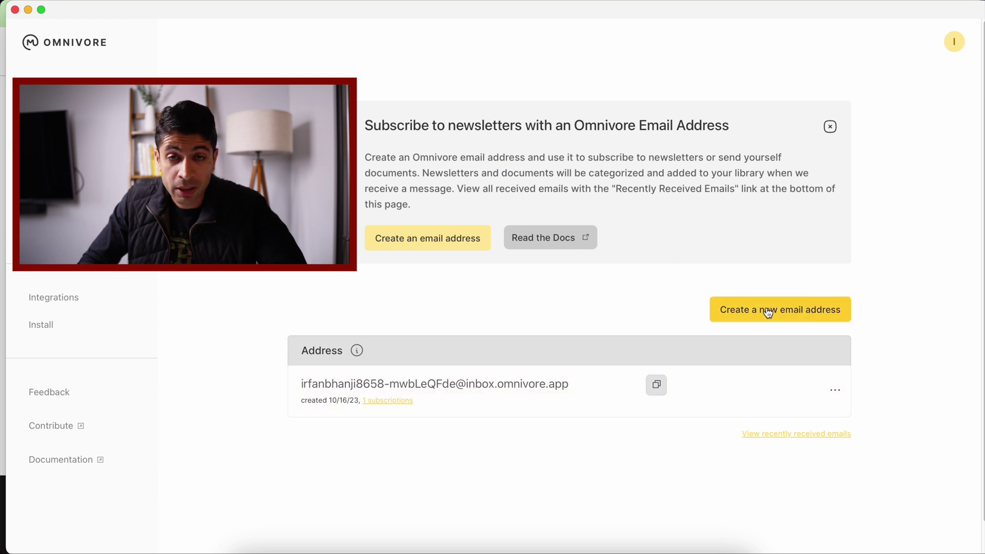
left_click(656, 385)
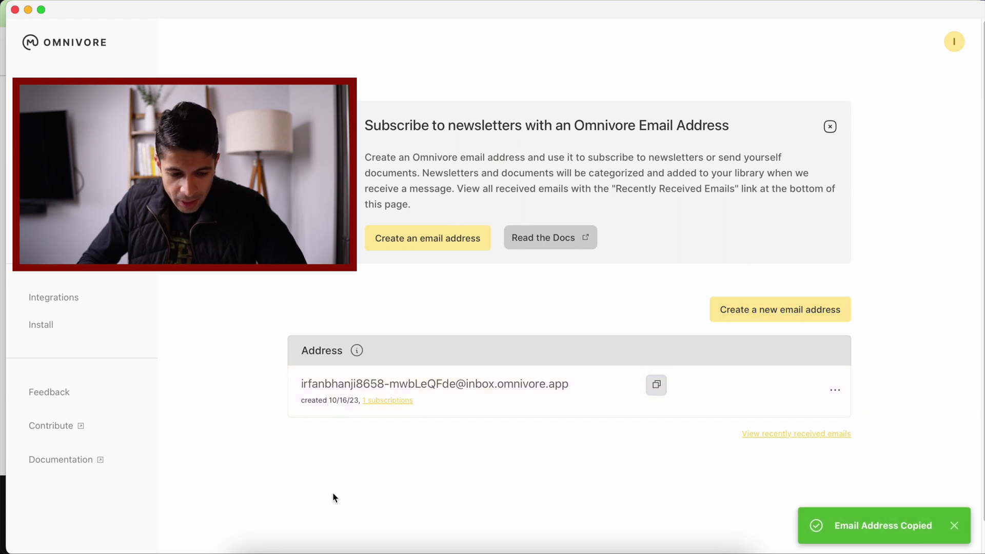
- Switch to Chrome and sign up for The Verge's Installer newsletter with the copied Omnivore email address
left_click(306, 549)
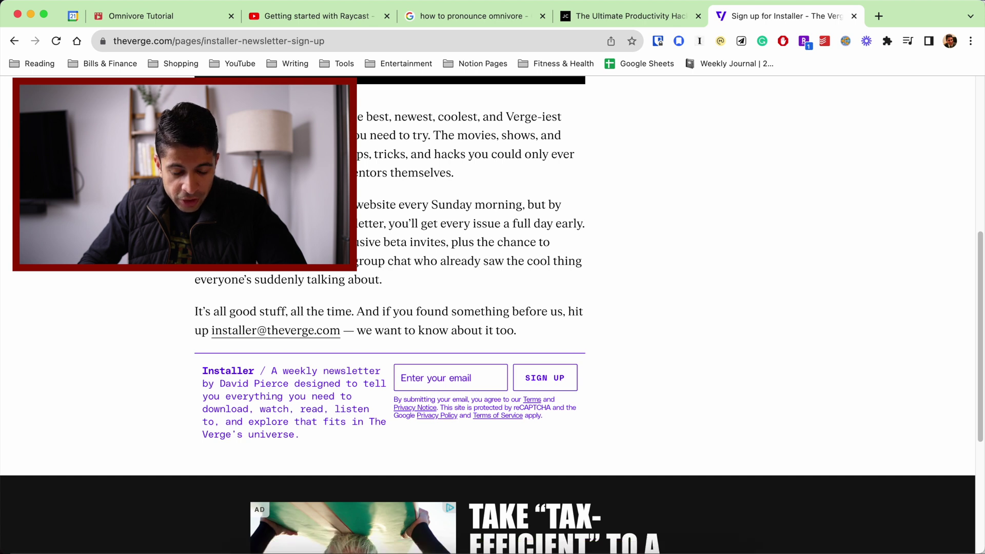
left_click(399, 376)
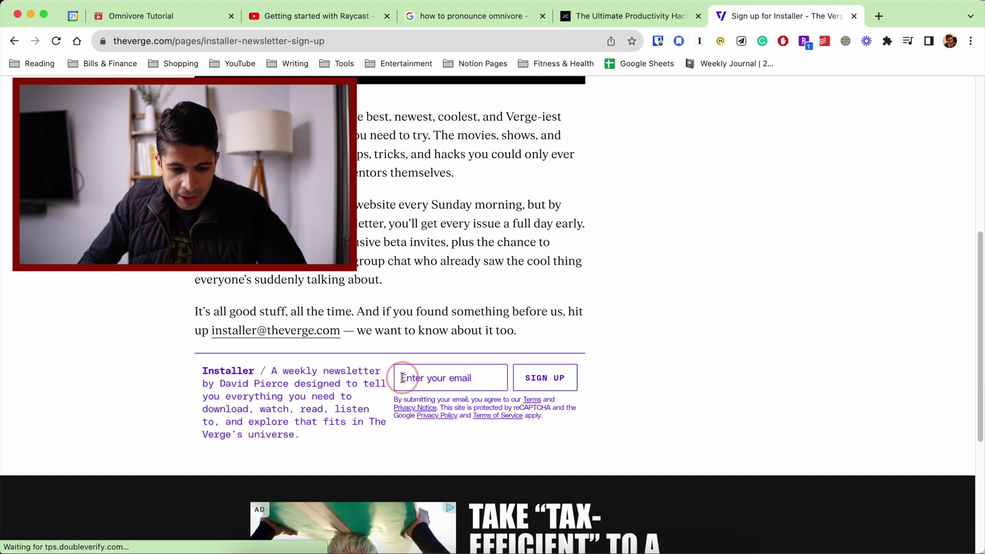
key("super+v")
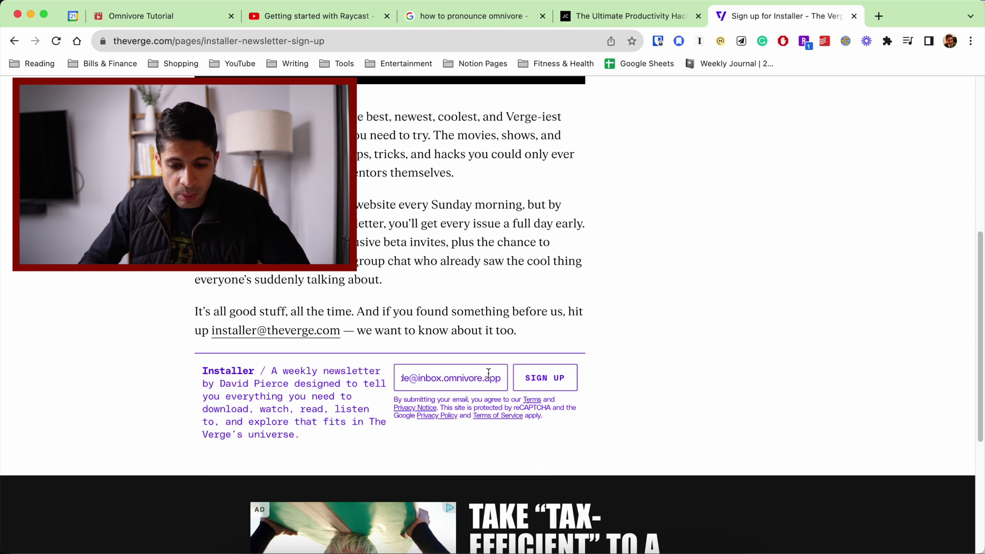
left_click(528, 377)
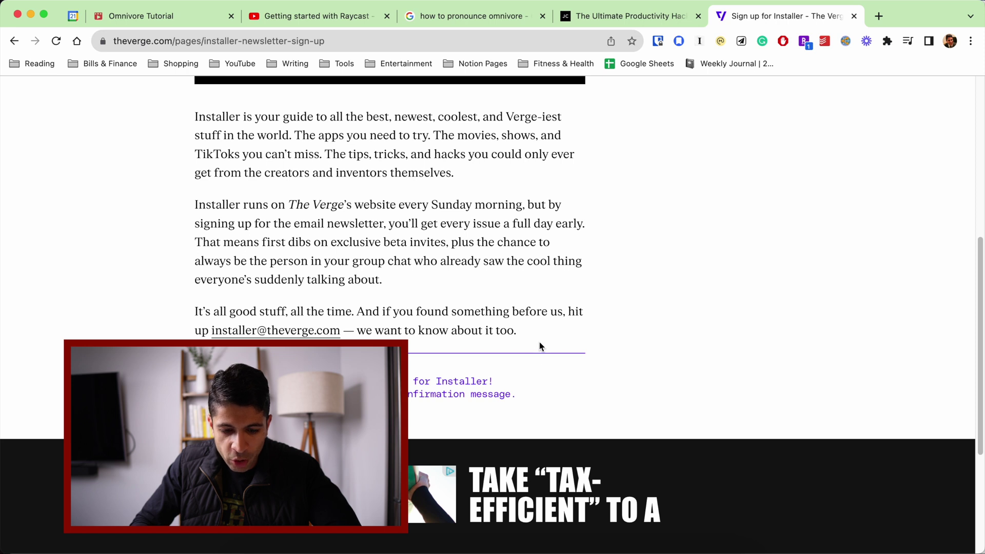
- Switch back to Omnivore and return from the email settings to the library
key("super+Tab")
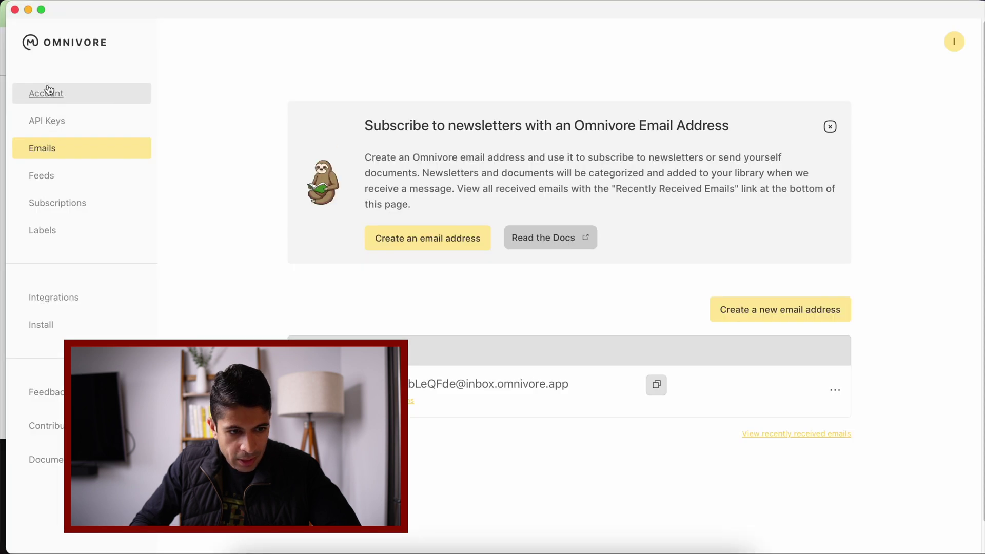
left_click(49, 45)
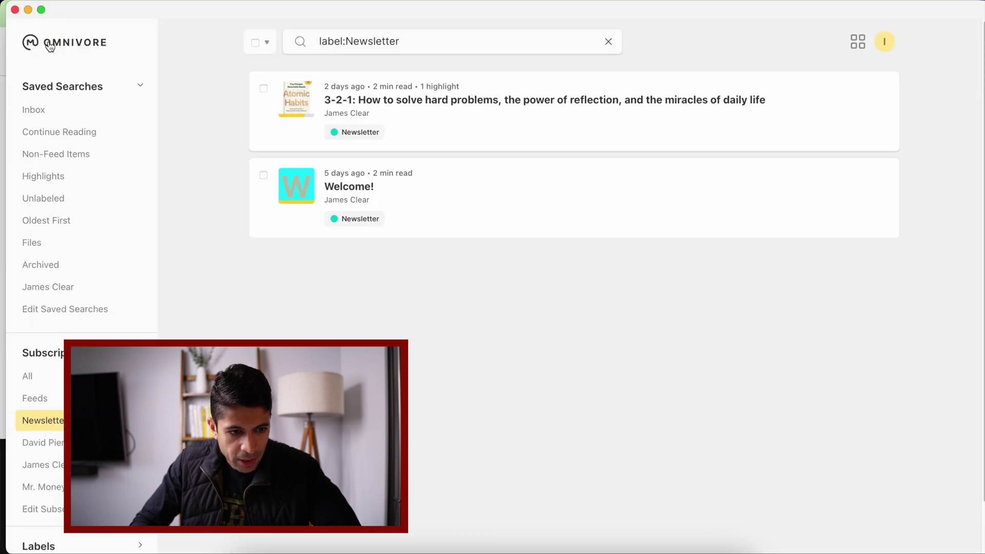
- Open the Inbox and read through the "Welcome to Installer" newsletter from start to end and back
left_click(44, 110)
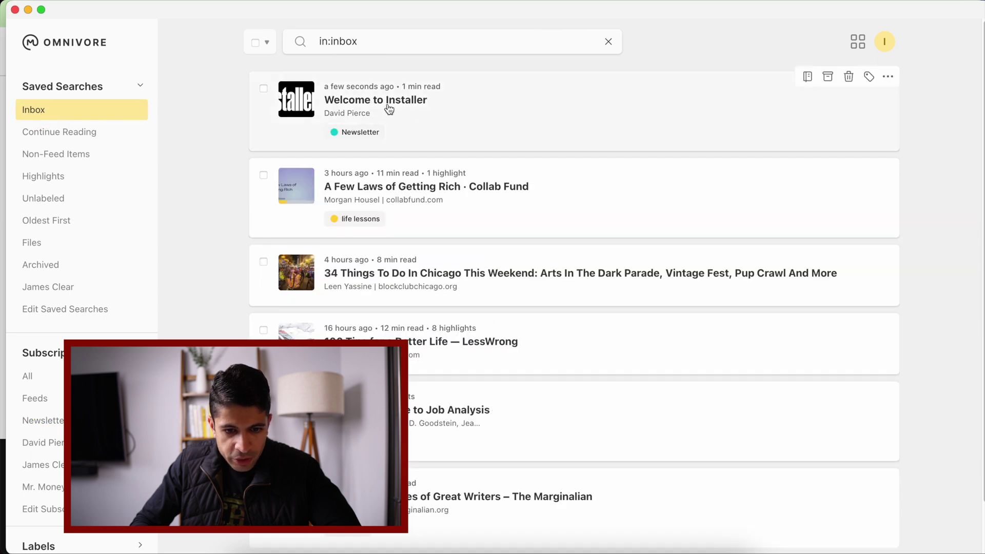
left_click(426, 115)
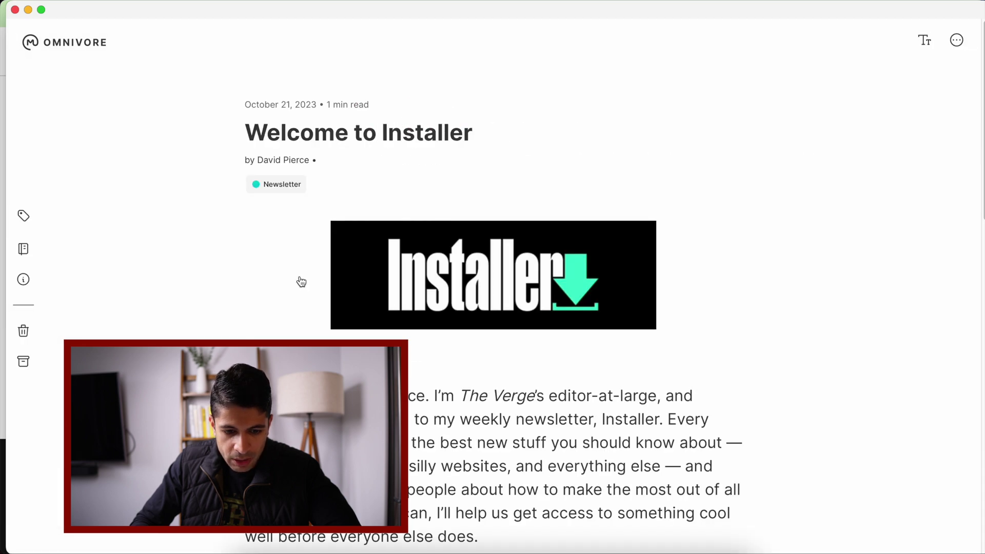
scroll(301, 282, "down", 15)
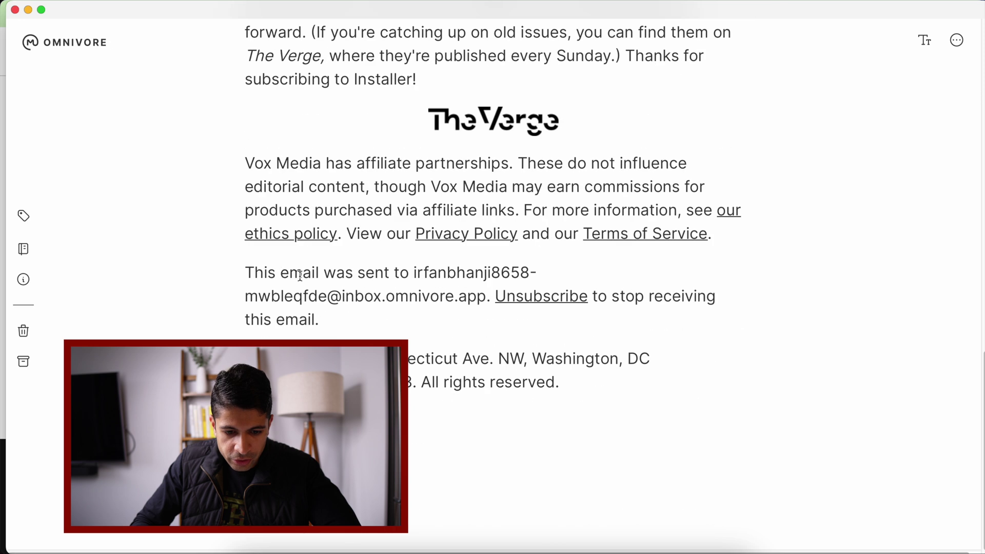
scroll(300, 277, "up", 3)
scroll(300, 280, "down", 4)
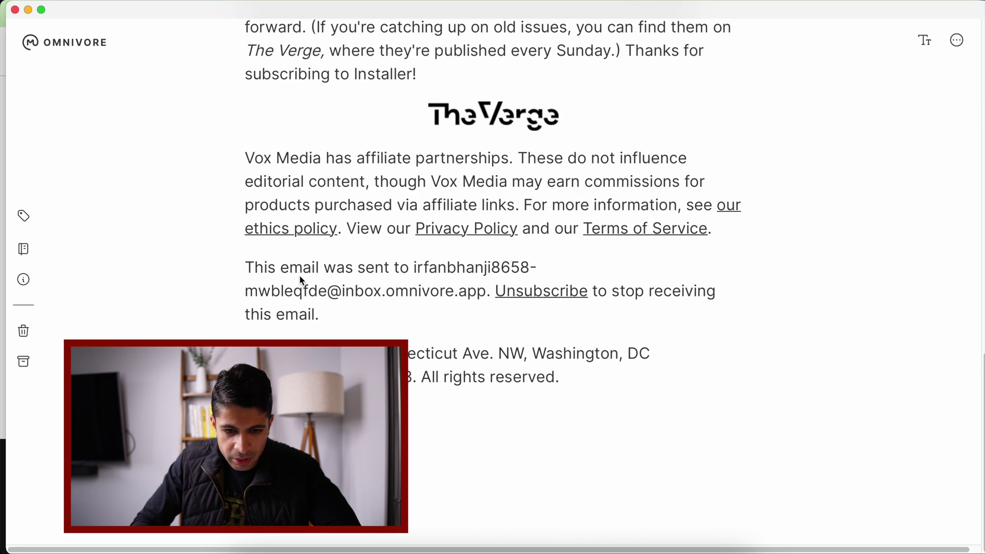
scroll(301, 281, "up", 15)
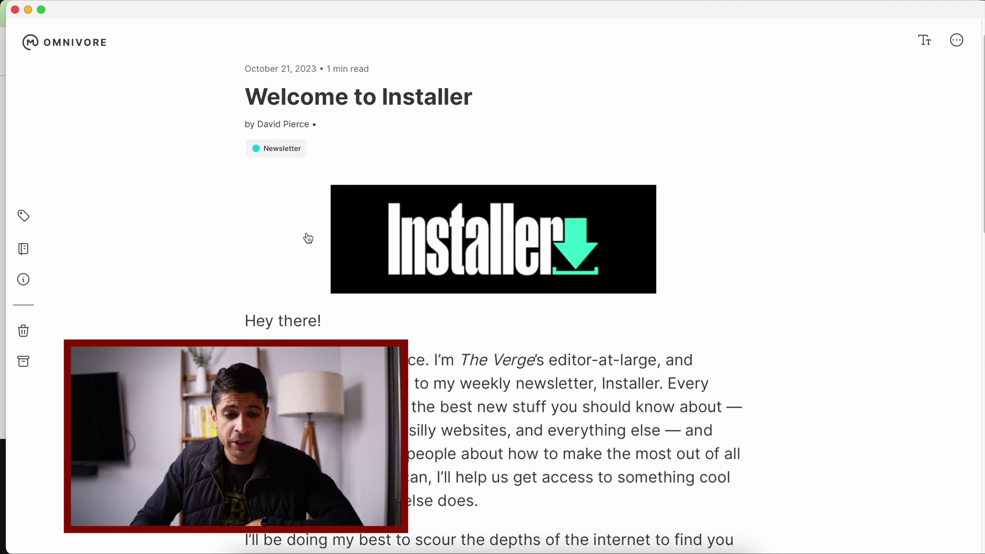
scroll(308, 237, "up", 2)
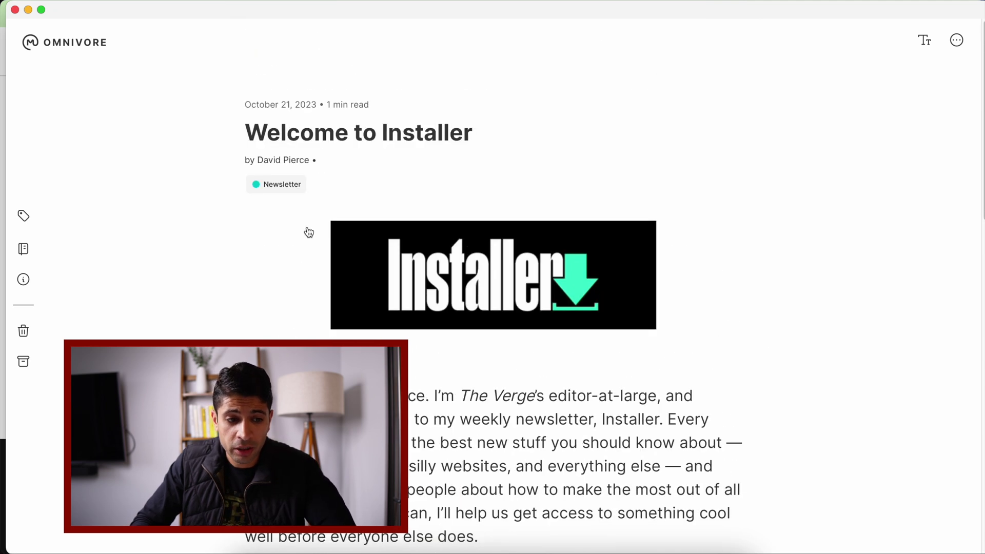
- Return to the library, view the Newsletters subscription list, and go back to the Inbox
left_click(96, 48)
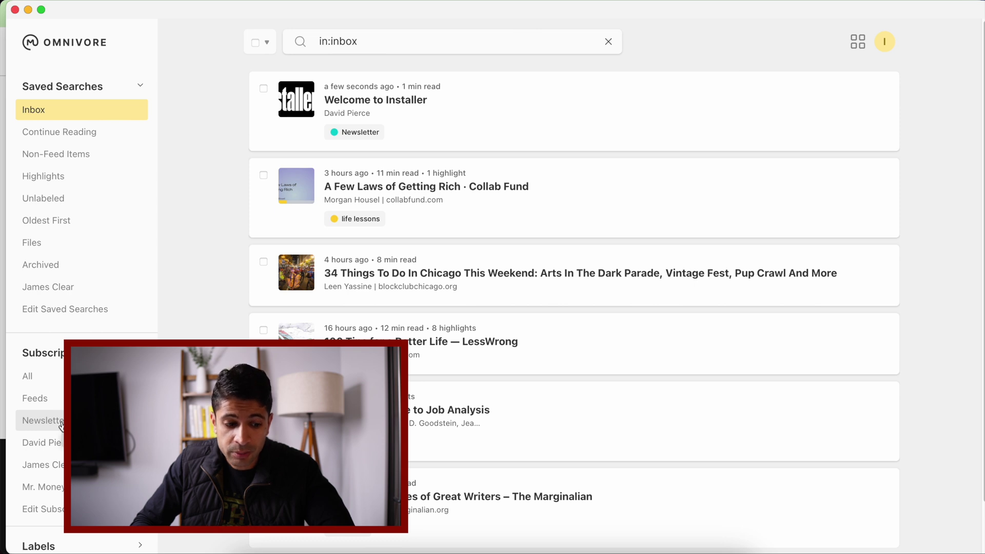
left_click(43, 421)
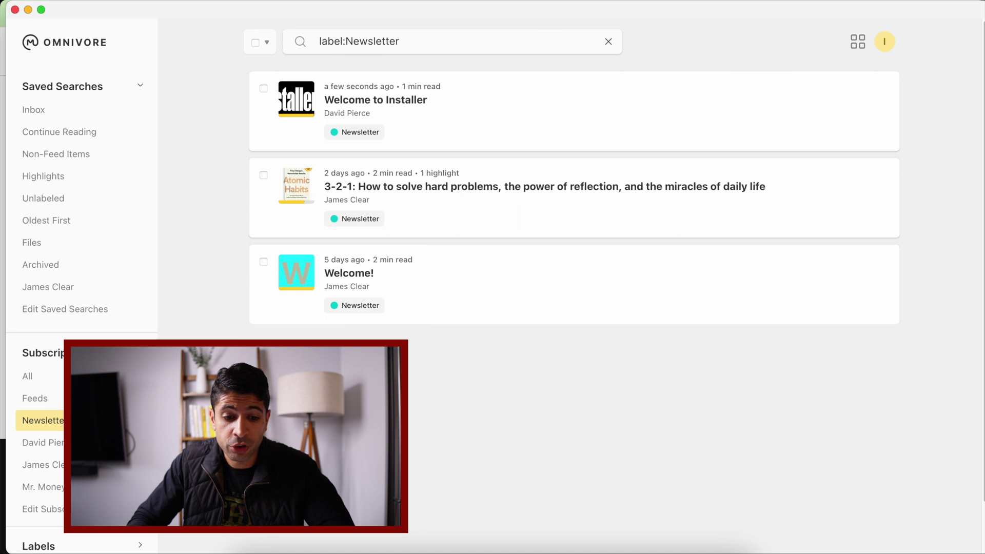
left_click(34, 110)
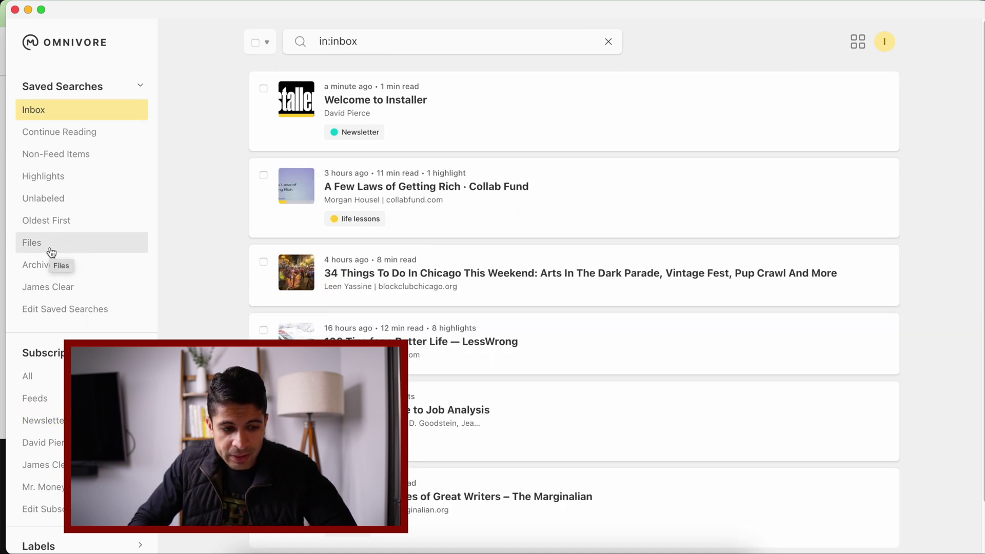
- Open the PDF "A Practical Guide to Job Analysis" from the Files saved search and read on to page 187
left_click(50, 251)
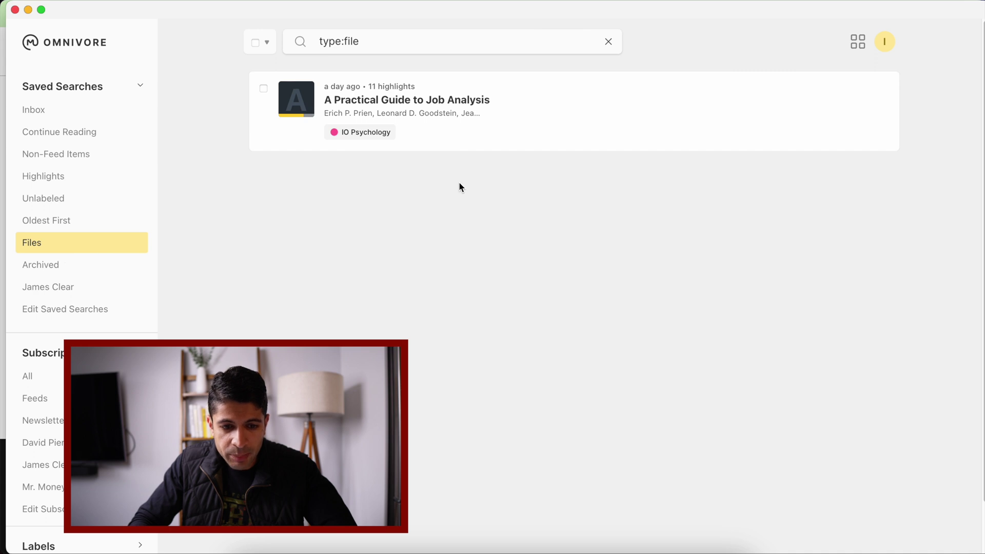
left_click(460, 125)
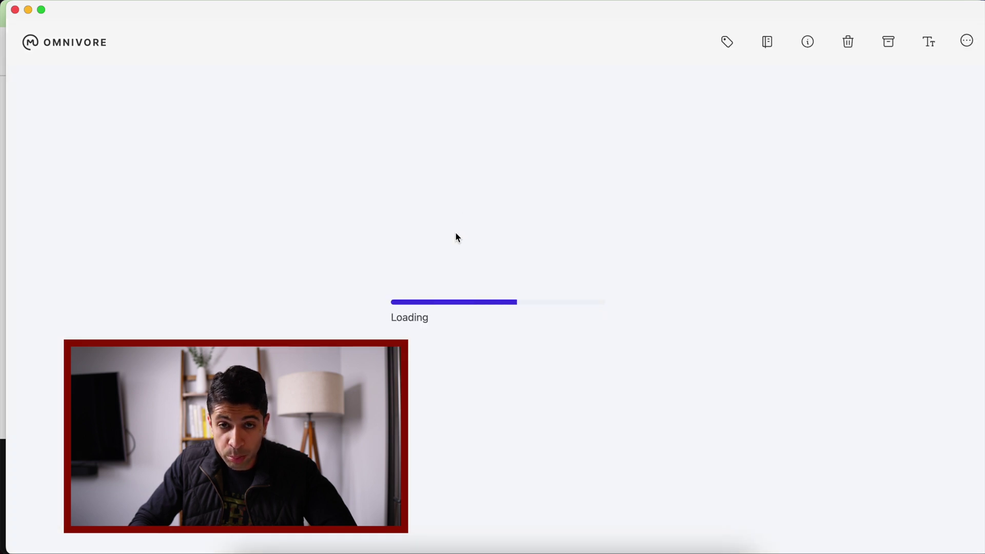
scroll(456, 235, "down", 5)
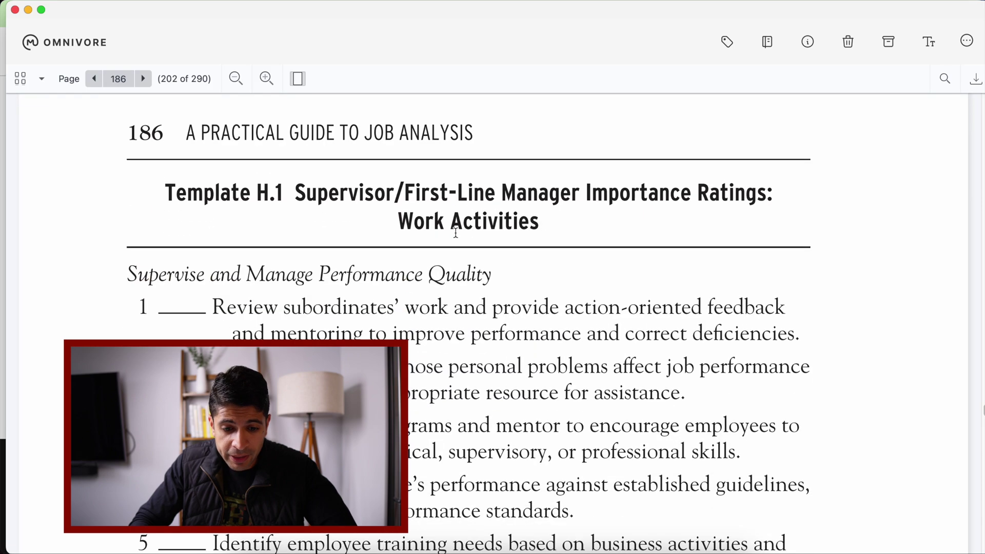
scroll(456, 233, "down", 7)
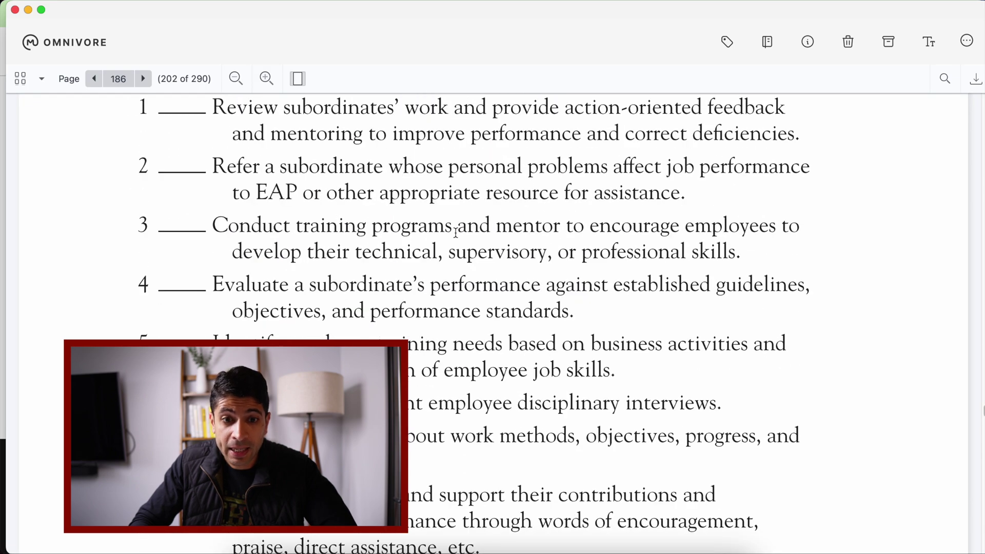
scroll(455, 232, "down", 20)
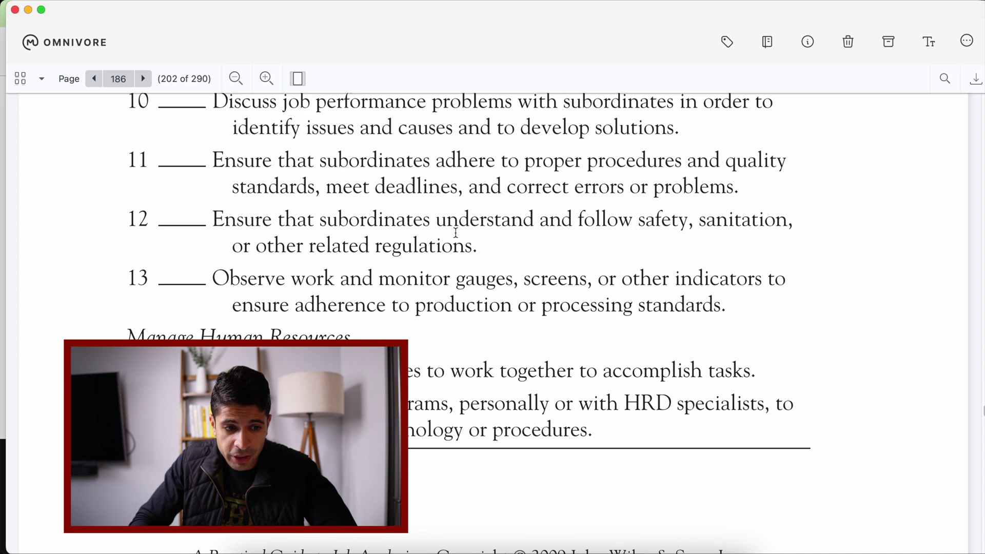
scroll(457, 237, "down", 13)
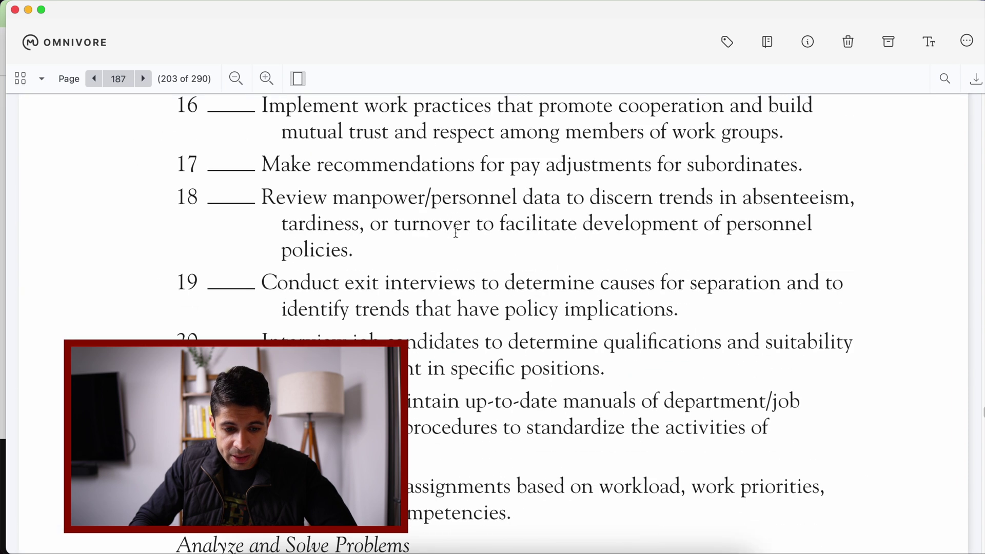
- Select the text of item 18 on page 187 and open the PDF's notebook
left_click_drag(265, 193, 374, 252)
left_click(767, 41)
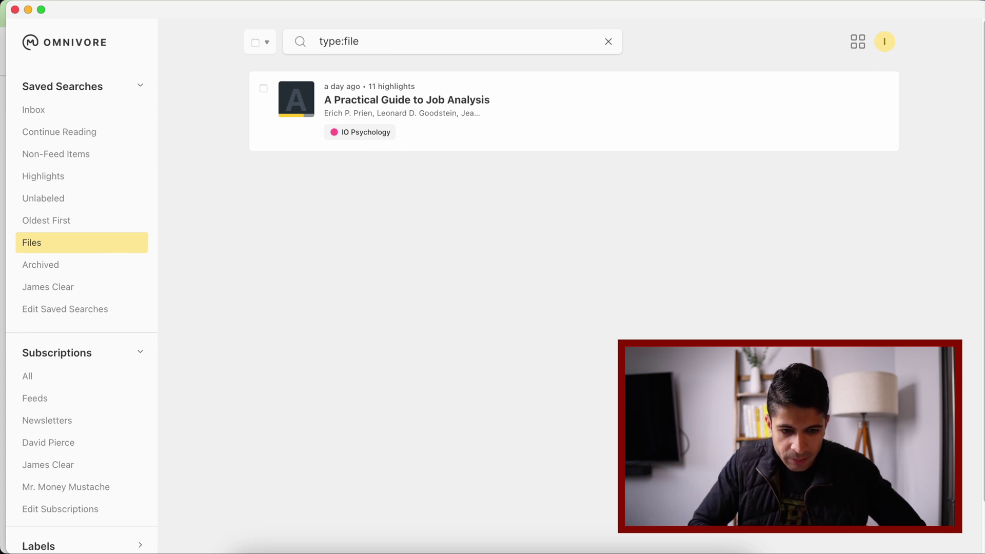
- Show the Continue Reading saved search by choosing it in the command palette
key("super+k")
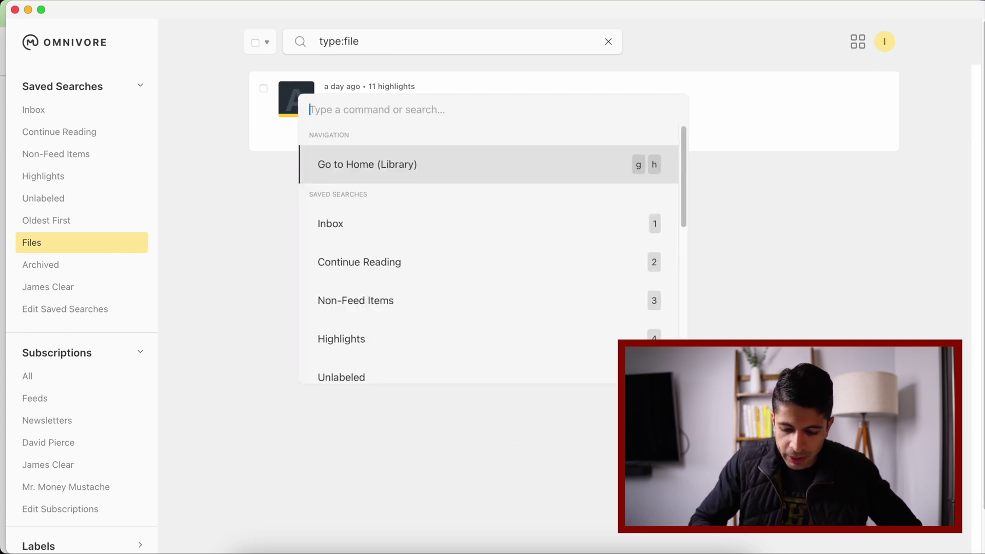
key("Down")
key("Down")
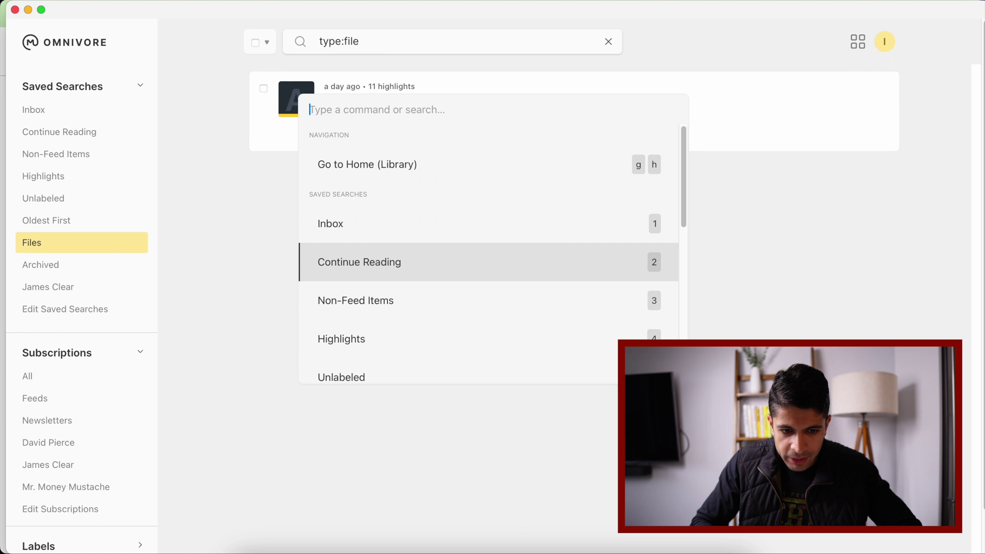
key("Return")
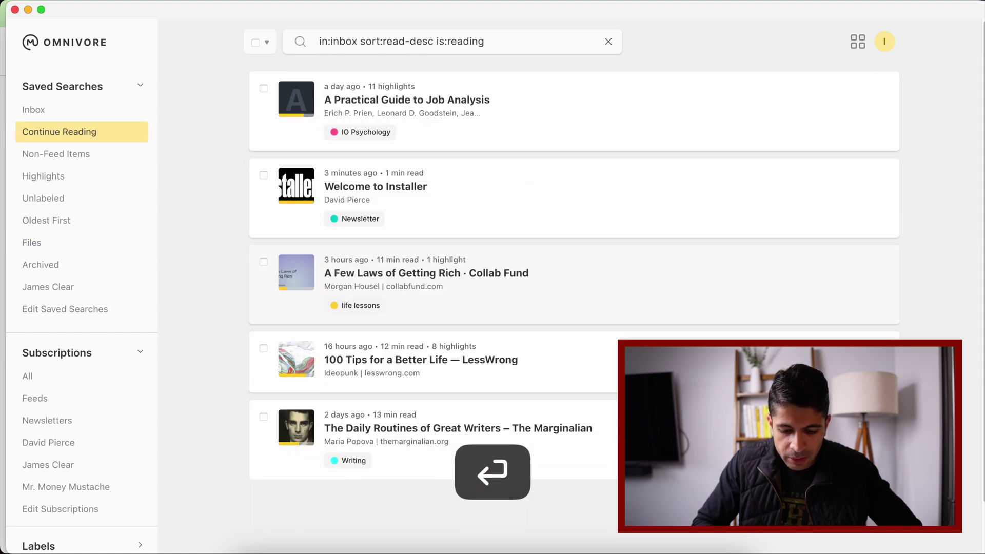
- Browse the saved searches in the command palette and go to Files
key("super+k")
key("Down")
key("Down")
key("Down")
key("Down")
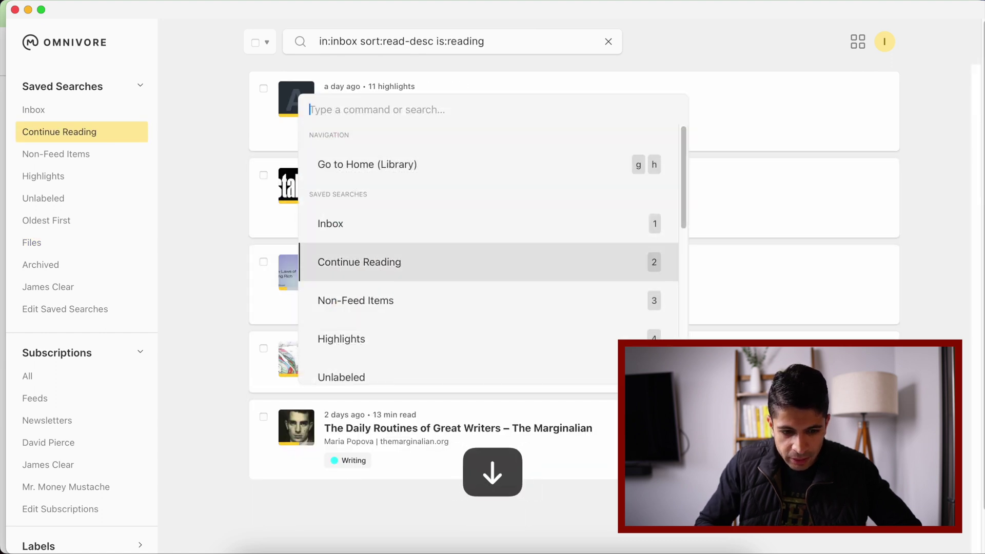
key("Down")
key("Down")
key("Up")
key("Up")
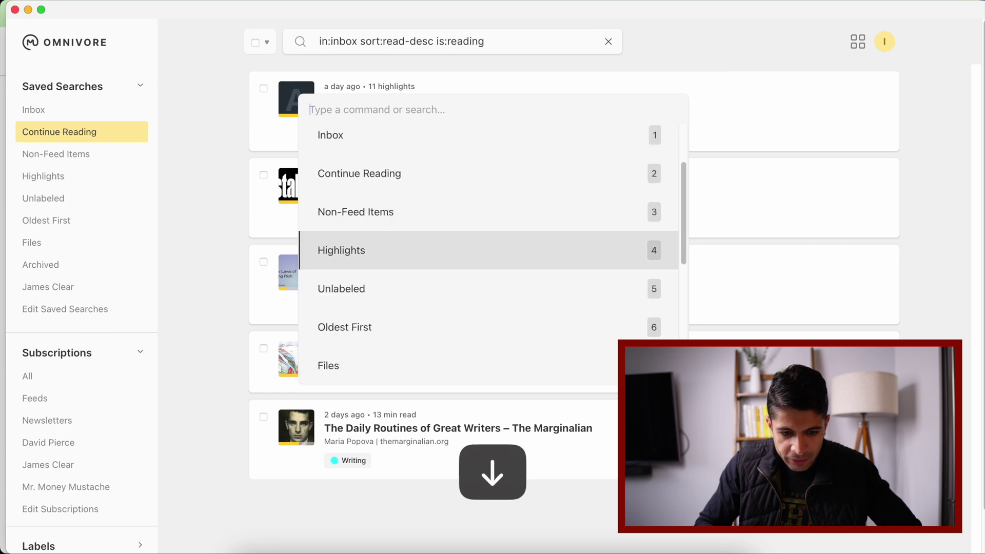
key("Down")
key("Down")
key("Down")
key("Return")
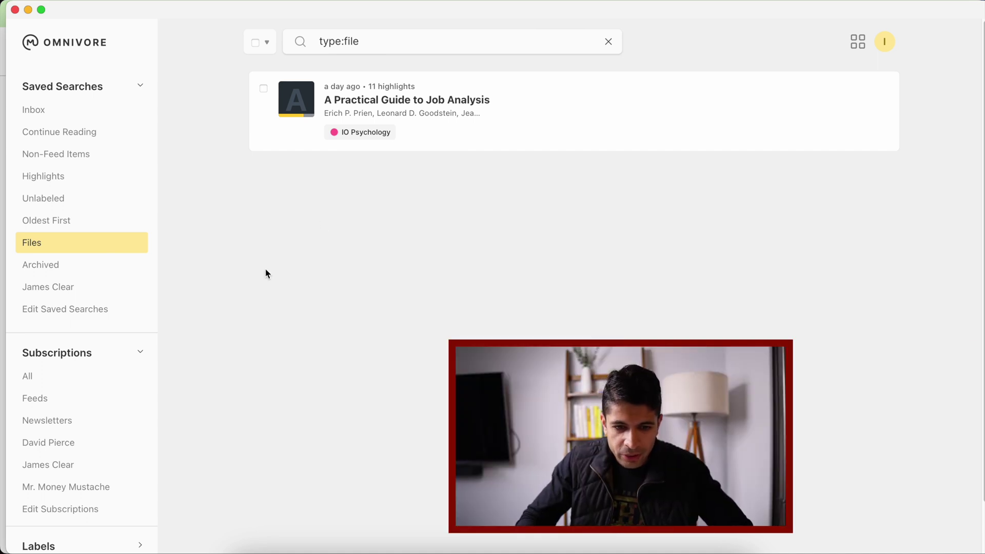
- Open "Welcome to Installer" from the Inbox and remove it from the library
left_click(81, 117)
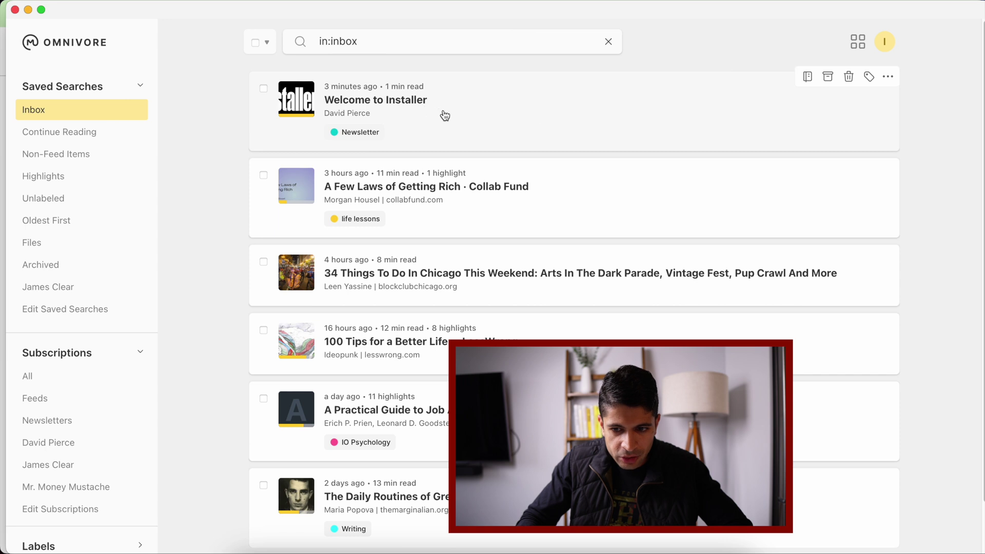
left_click(674, 110)
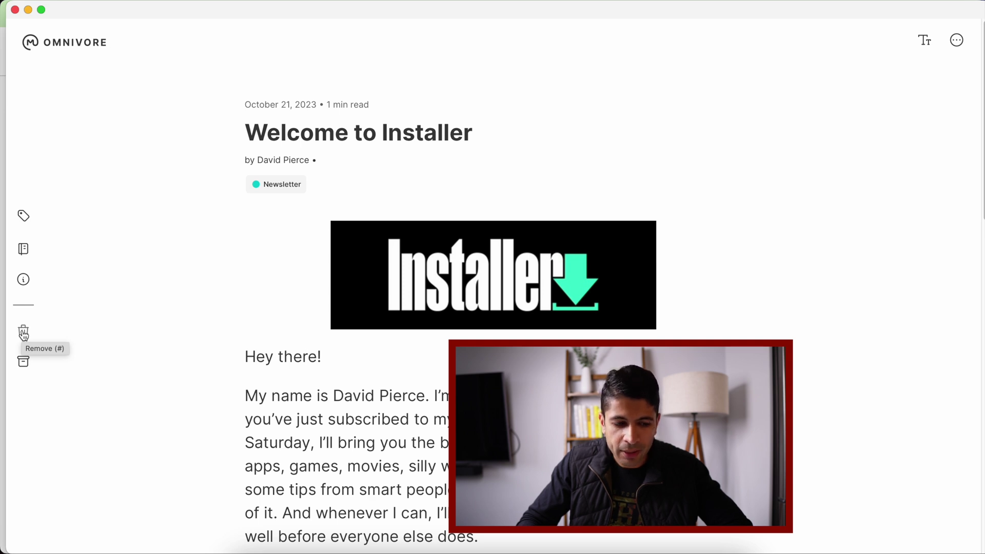
left_click(23, 333)
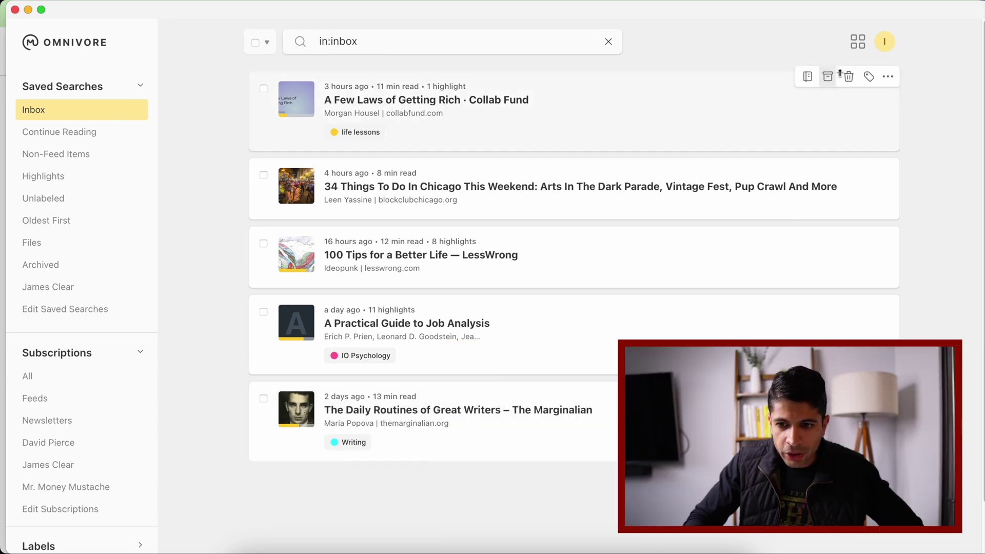
- Switch to the Notion page in Chrome and examine the comparison chart of Omnivore, Pocket, Instapaper and Readwise features
left_click(884, 42)
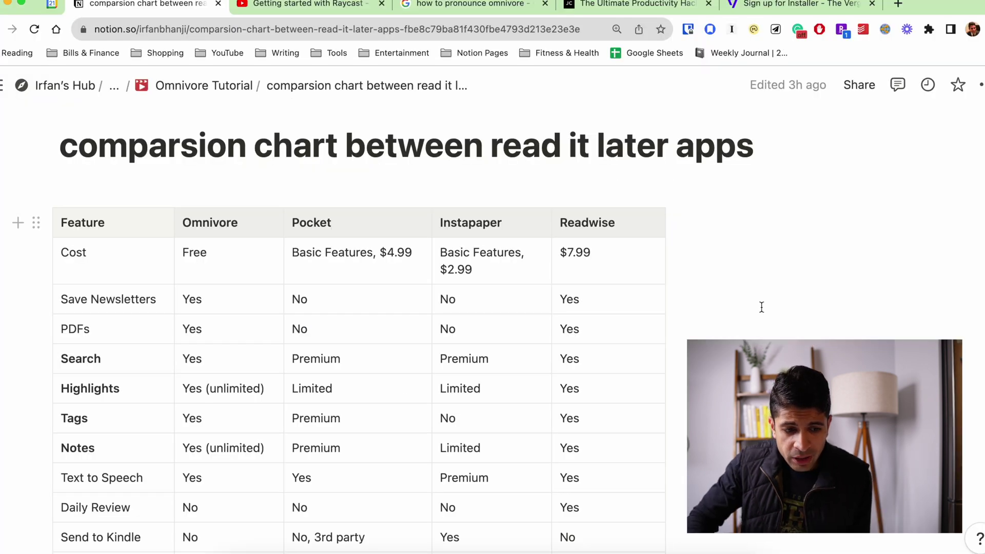
scroll(761, 307, "down", 1)
scroll(762, 307, "down", 1)
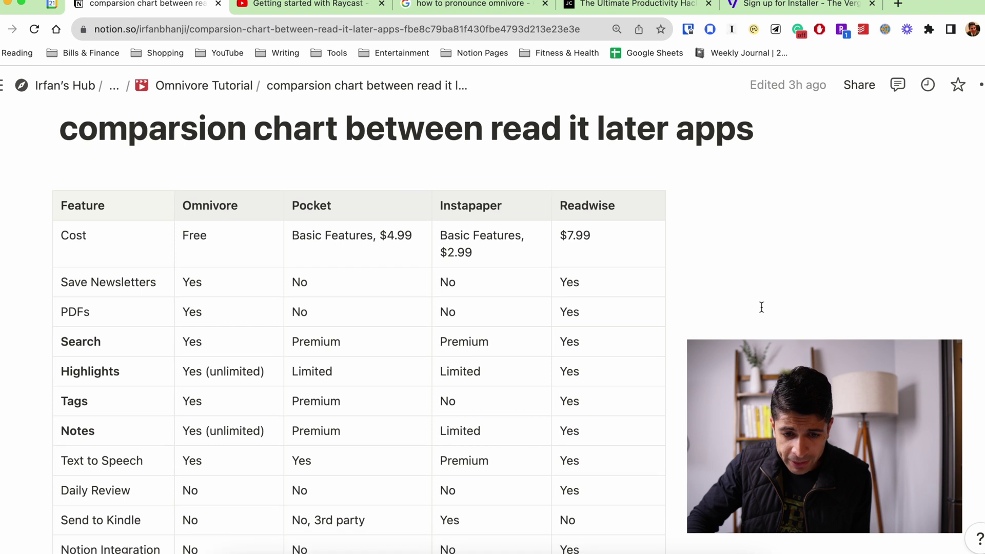
scroll(761, 307, "down", 3)
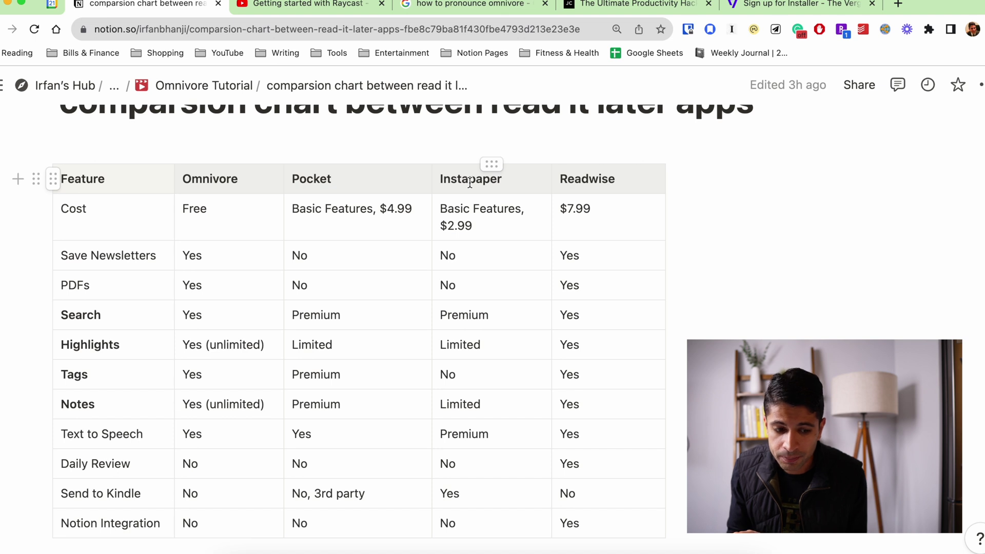
scroll(470, 183, "down", 1)
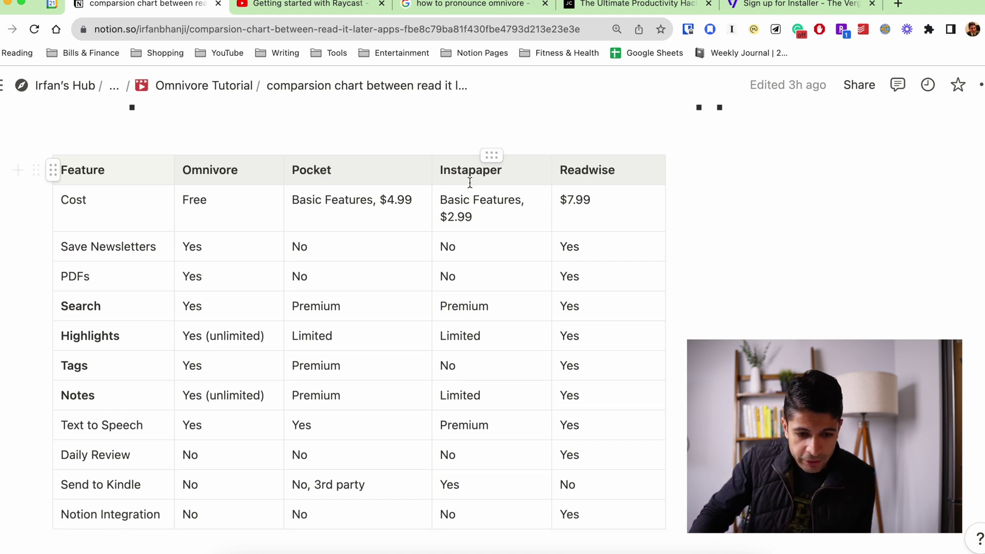